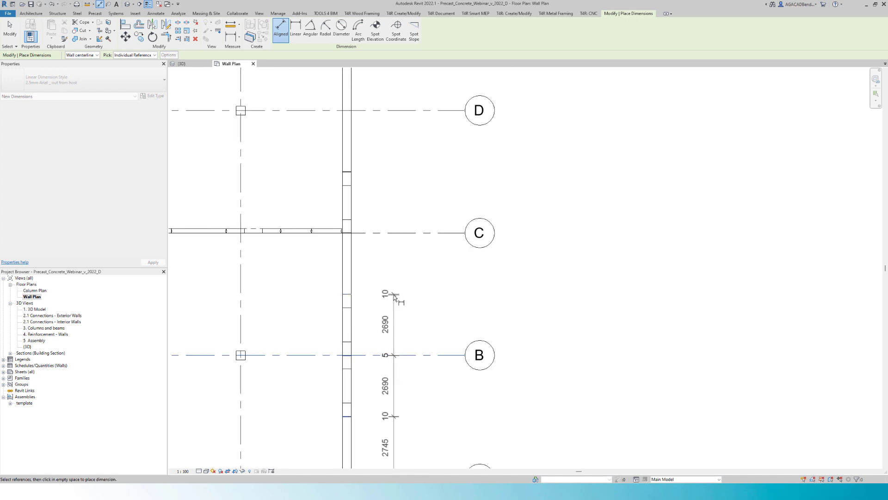
# - Place the aligned dimension string beside the exterior wall on grid 9, running from grid A past grid B
pyautogui.click(394, 297)
pyautogui.press('Escape')
pyautogui.press('Escape')
pyautogui.scroll(-4, 408, 312)
pyautogui.moveTo(395, 204); pyautogui.dragTo(413, 204, button='middle')
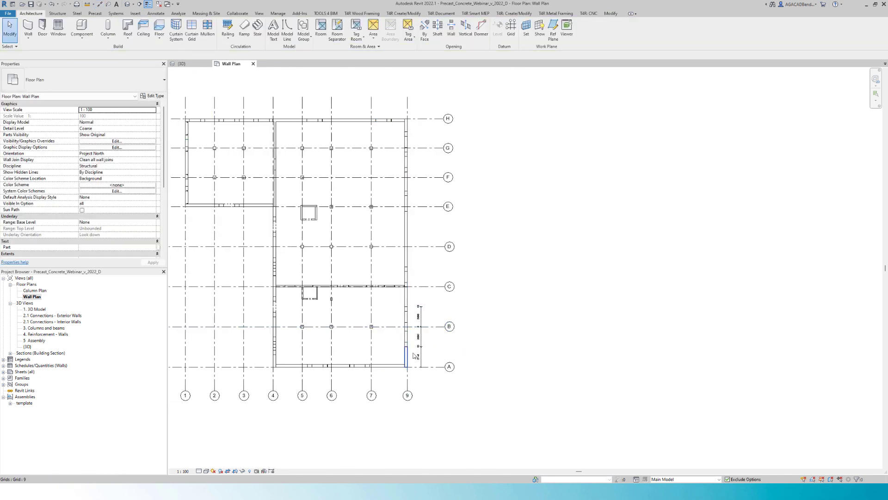
# - Move the two overlapping 5 mm dimension texts at grid B apart, one above and one below the grid line
pyautogui.scroll(6, 418, 327)
pyautogui.click(418, 326)
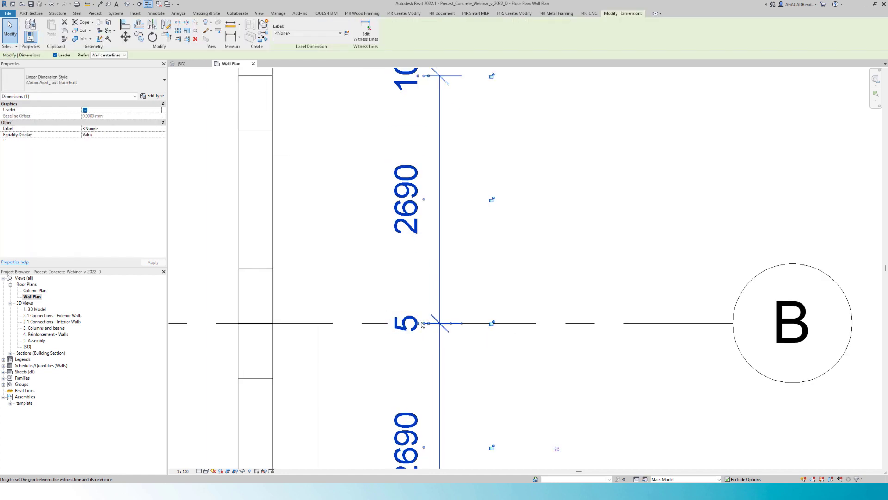
pyautogui.scroll(4, 421, 328)
pyautogui.moveTo(426, 330); pyautogui.dragTo(395, 394)
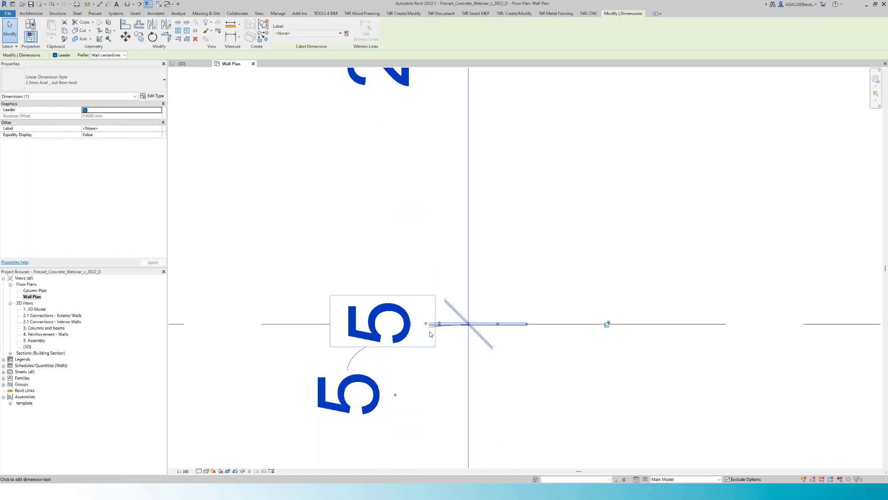
pyautogui.moveTo(427, 324); pyautogui.dragTo(356, 240)
pyautogui.click(399, 255)
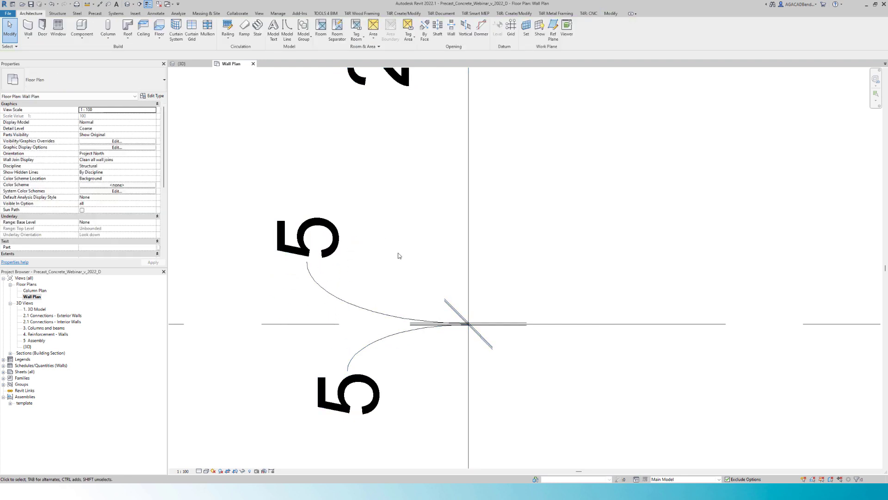
# - Delete the manually placed dimension string beside the grid 9 wall
pyautogui.scroll(-6, 398, 253)
pyautogui.moveTo(435, 305); pyautogui.dragTo(534, 348, button='middle')
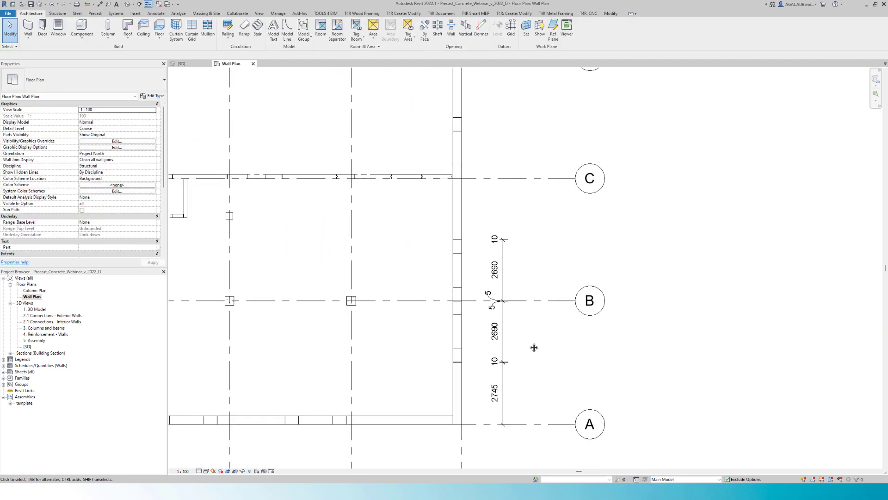
pyautogui.click(504, 341)
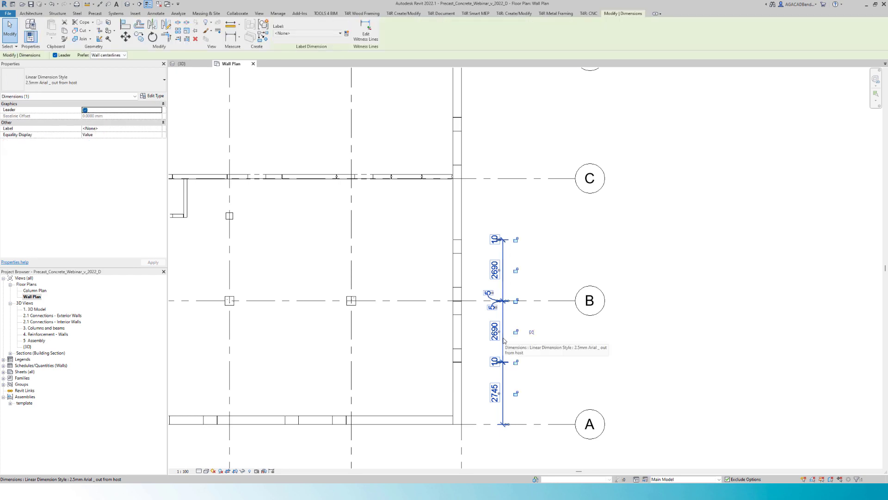
pyautogui.press('Escape')
pyautogui.scroll(-3, 504, 340)
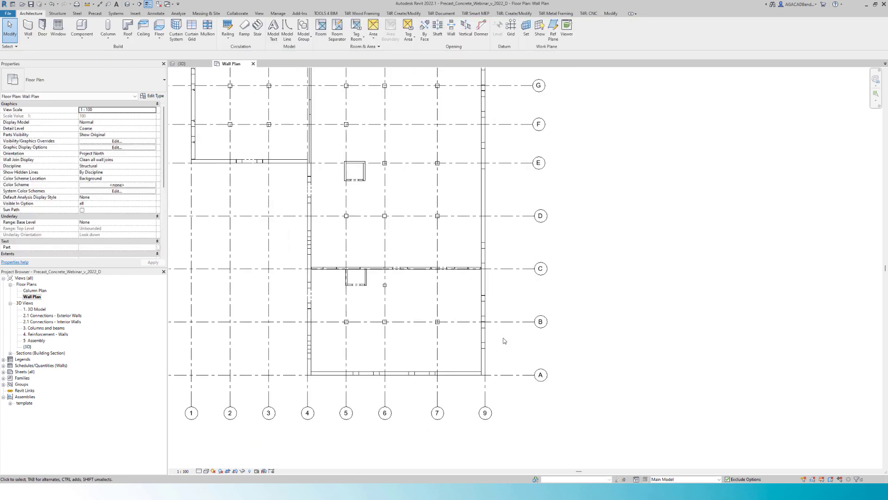
# - Float the Smart Documentation tools over the drawing area and dimension all elements in the view with the 01 GA_Wall Plan configuration
pyautogui.click(442, 13)
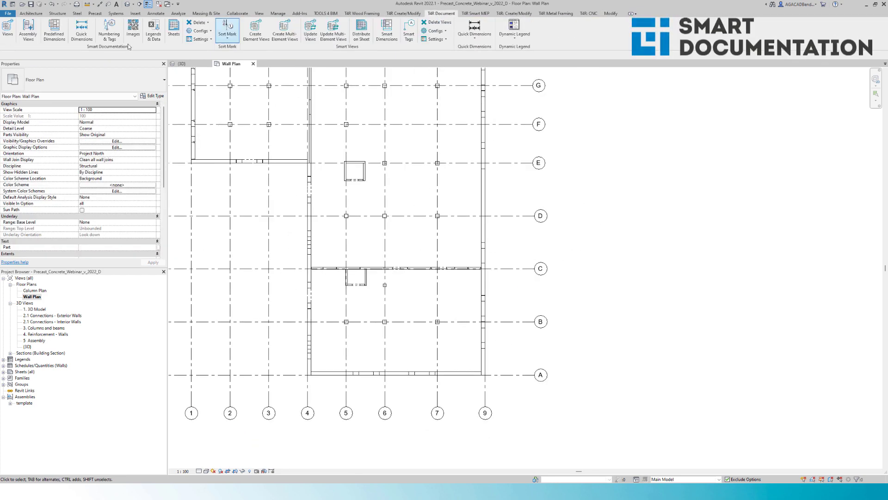
pyautogui.moveTo(108, 46); pyautogui.dragTo(273, 115)
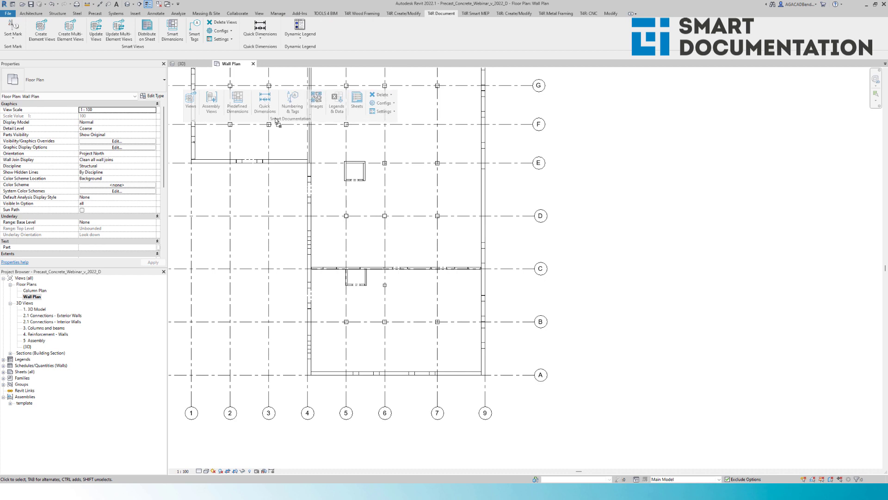
pyautogui.click(229, 93)
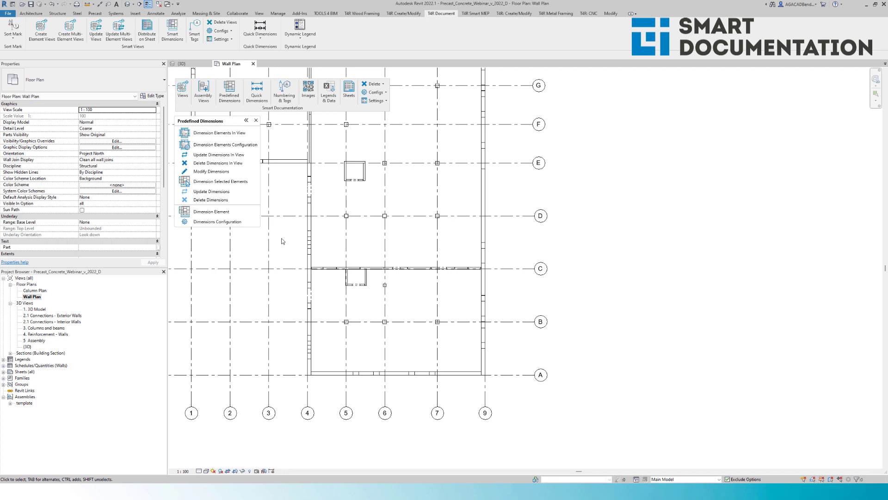
pyautogui.click(229, 132)
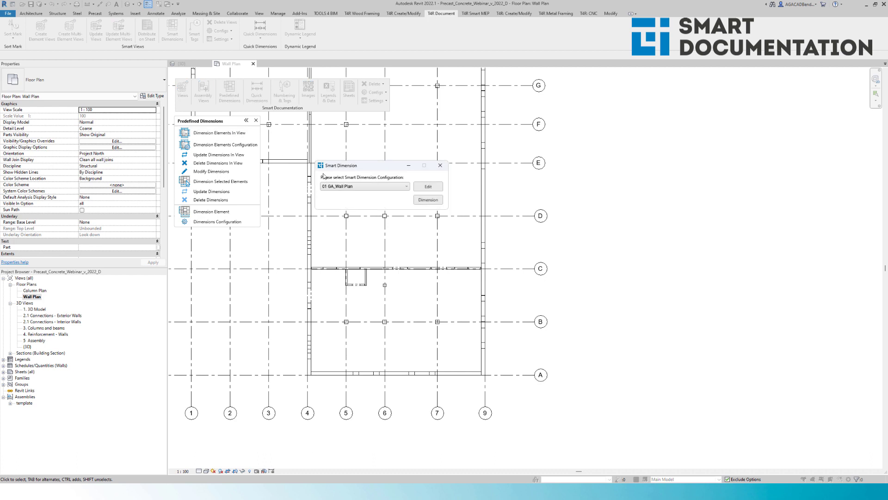
pyautogui.click(420, 200)
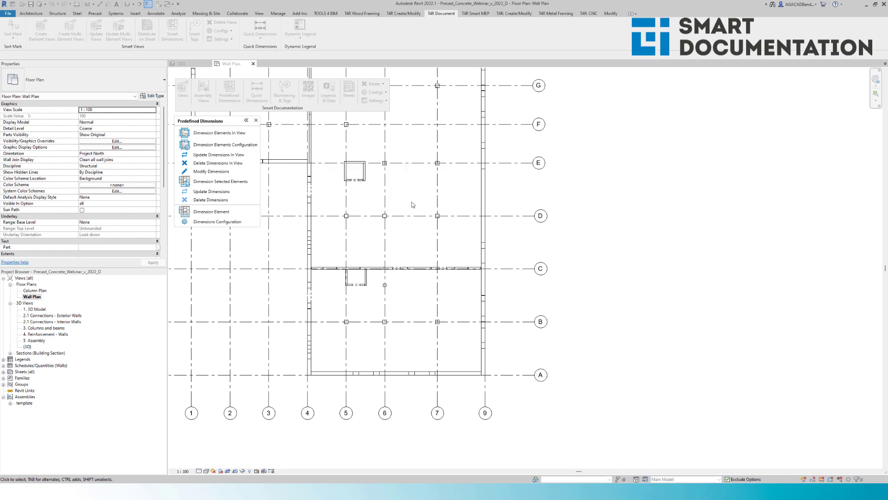
# - Examine the generated wall panel dimension string beside grid 9, including the text placement of the small joint gaps at grid B
pyautogui.scroll(-2, 413, 205)
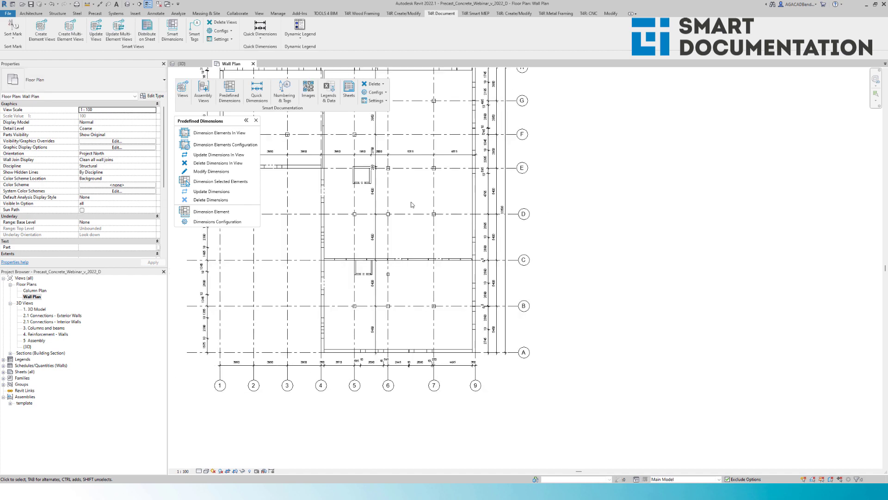
pyautogui.moveTo(412, 204); pyautogui.dragTo(466, 244, button='middle')
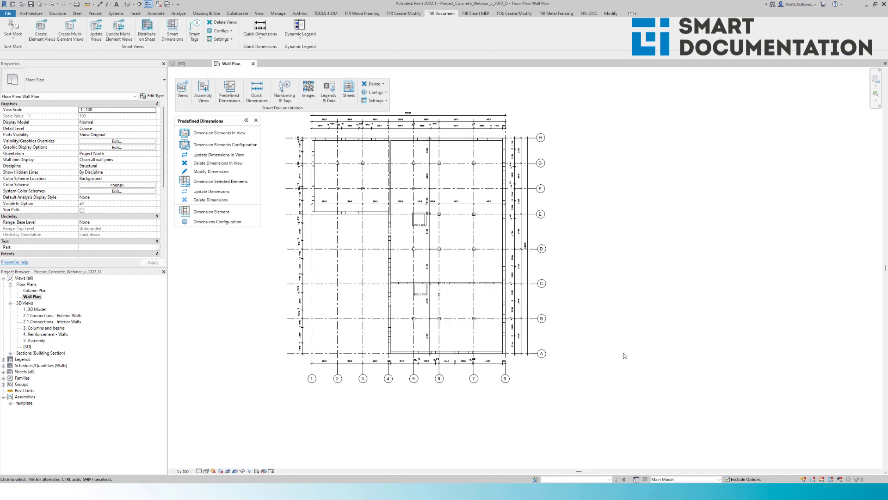
pyautogui.click(514, 336)
pyautogui.scroll(8, 516, 335)
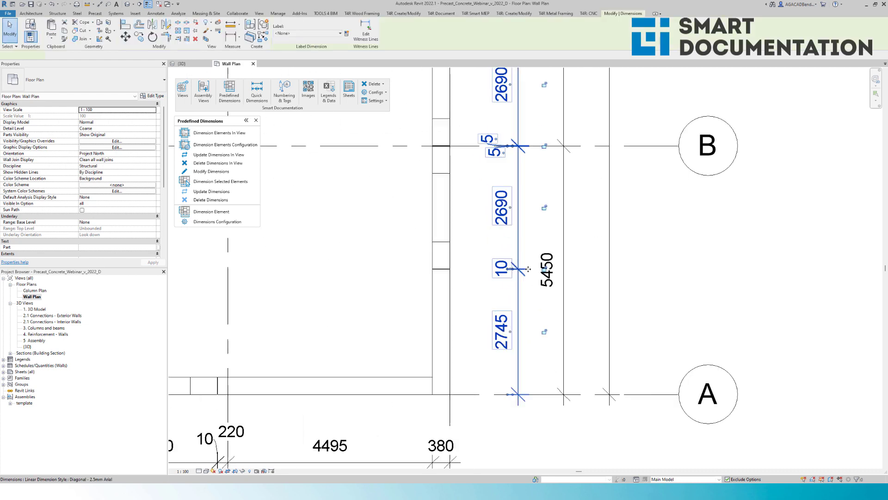
pyautogui.scroll(1, 528, 269)
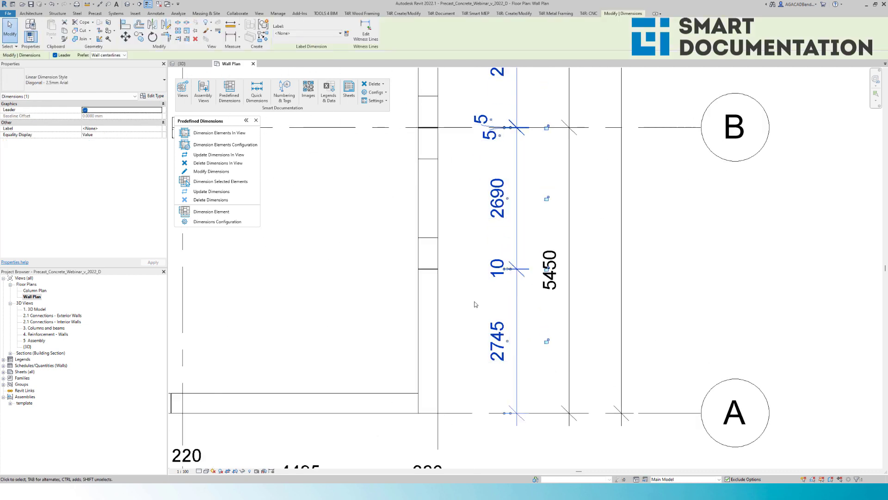
pyautogui.moveTo(473, 188); pyautogui.dragTo(431, 316, button='middle')
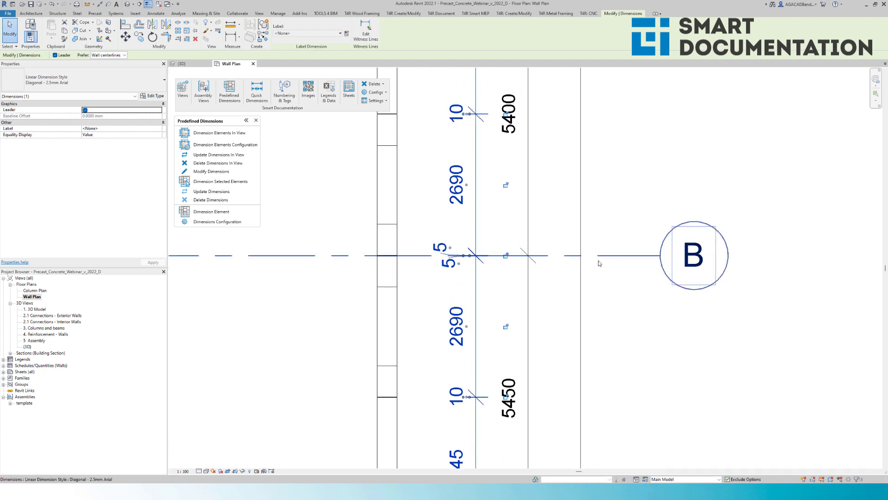
pyautogui.scroll(2, 453, 254)
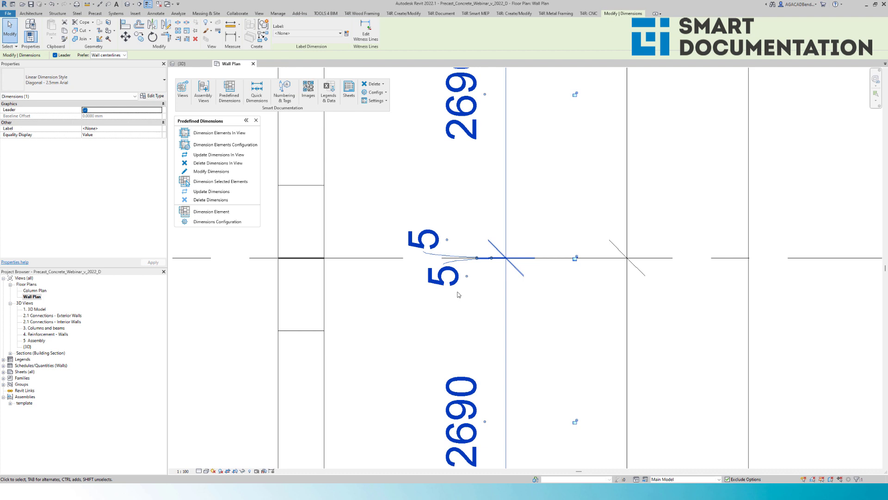
pyautogui.scroll(-6, 473, 299)
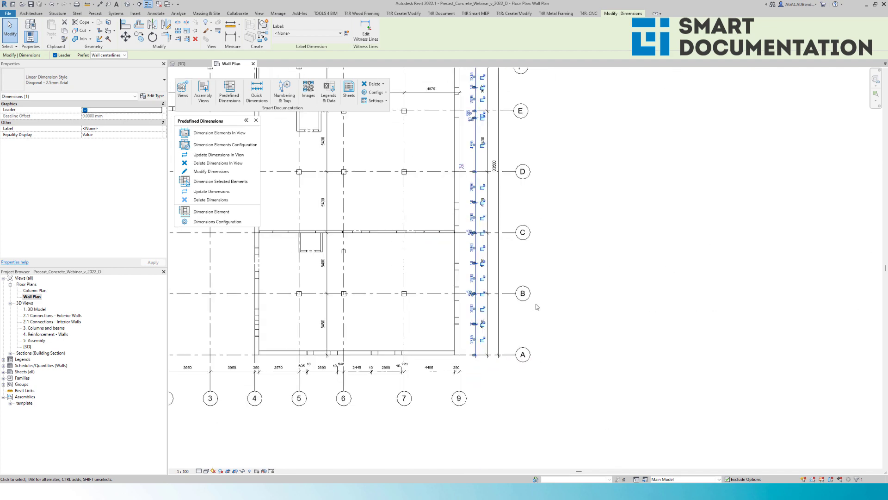
pyautogui.press('Escape')
pyautogui.scroll(-1, 634, 347)
pyautogui.moveTo(523, 277); pyautogui.dragTo(531, 296, button='middle')
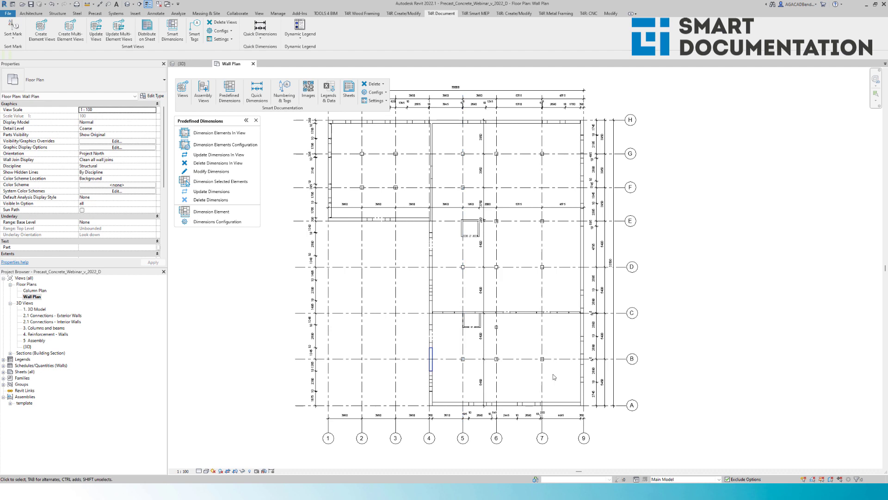
# - Inspect the generated grid-to-grid and overall dimension strings along grid 9, as well as those along the building's north side
pyautogui.scroll(5, 627, 377)
pyautogui.moveTo(627, 377); pyautogui.dragTo(577, 401, button='middle')
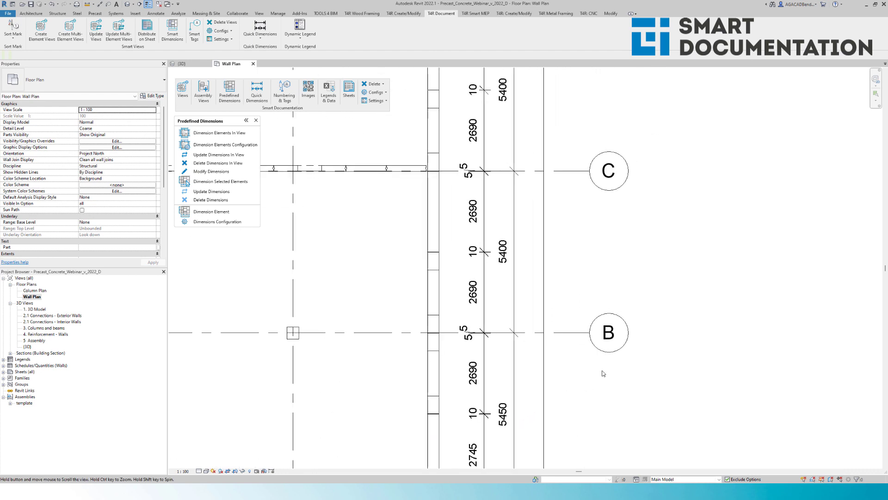
pyautogui.click(513, 294)
pyautogui.scroll(-3, 512, 293)
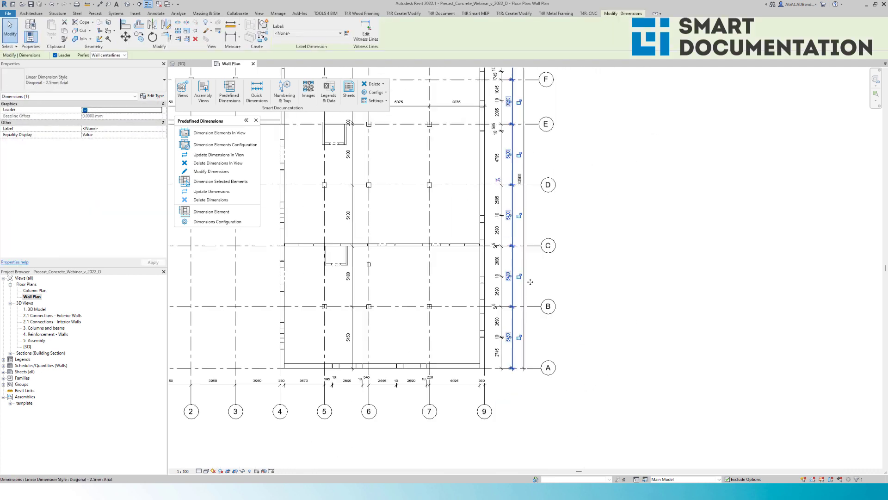
pyautogui.click(524, 281)
pyautogui.scroll(-3, 525, 282)
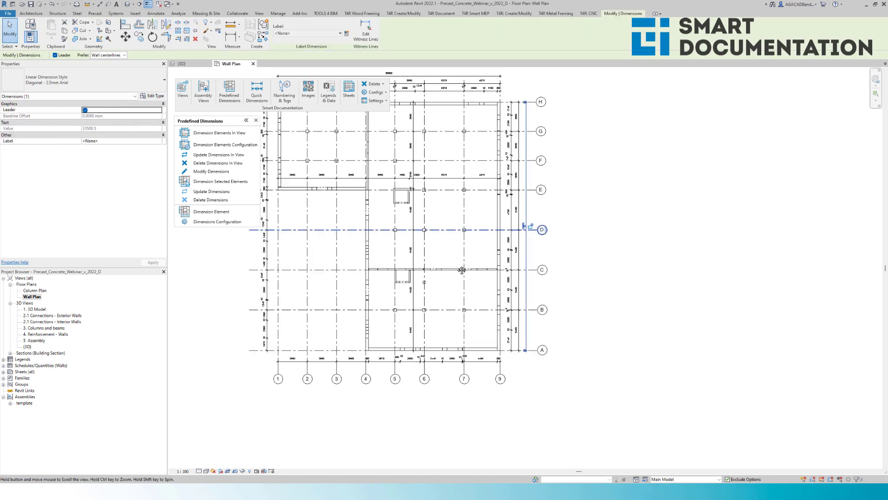
pyautogui.scroll(2, 404, 143)
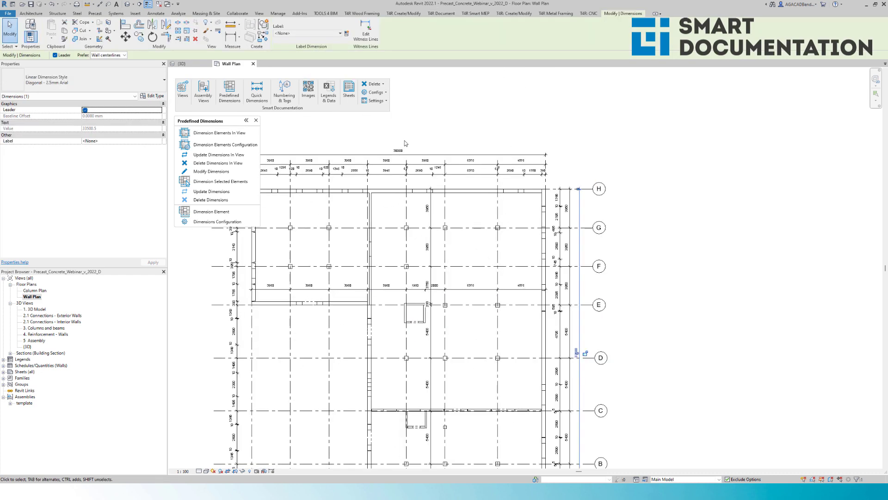
pyautogui.click(410, 129)
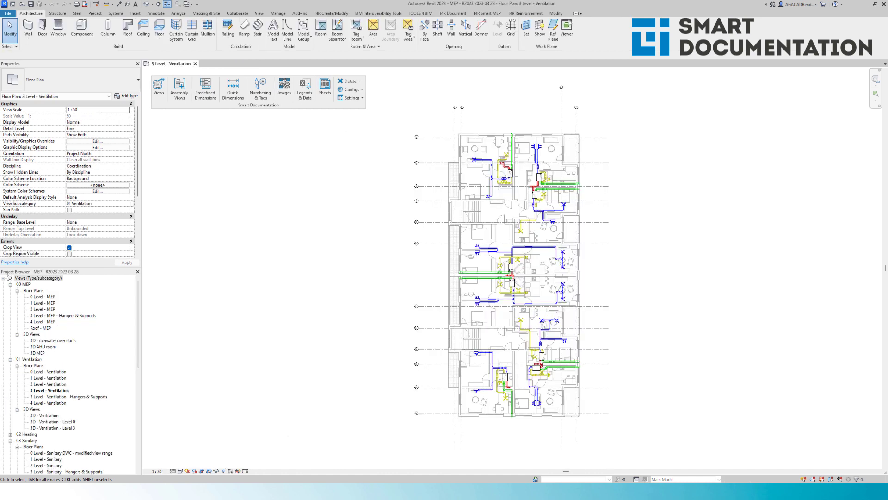
# - Switch to the MEP project's 3 Level - Ventilation plan and examine its ducts, air terminals, silencers and air handling units
pyautogui.moveTo(393, 240); pyautogui.dragTo(306, 246, button='middle')
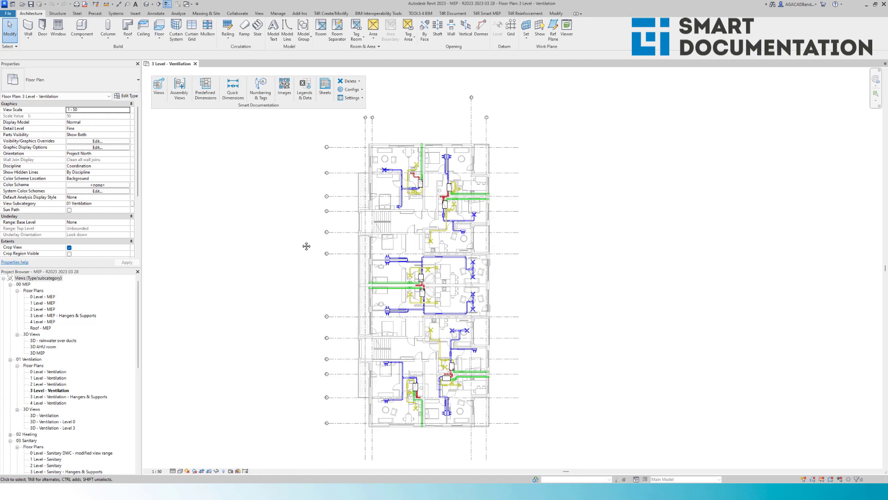
pyautogui.scroll(5, 405, 167)
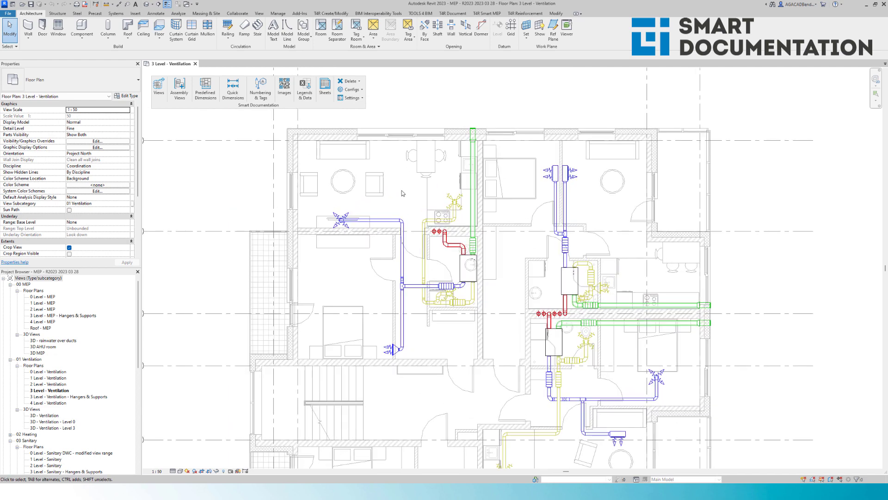
pyautogui.scroll(2, 401, 193)
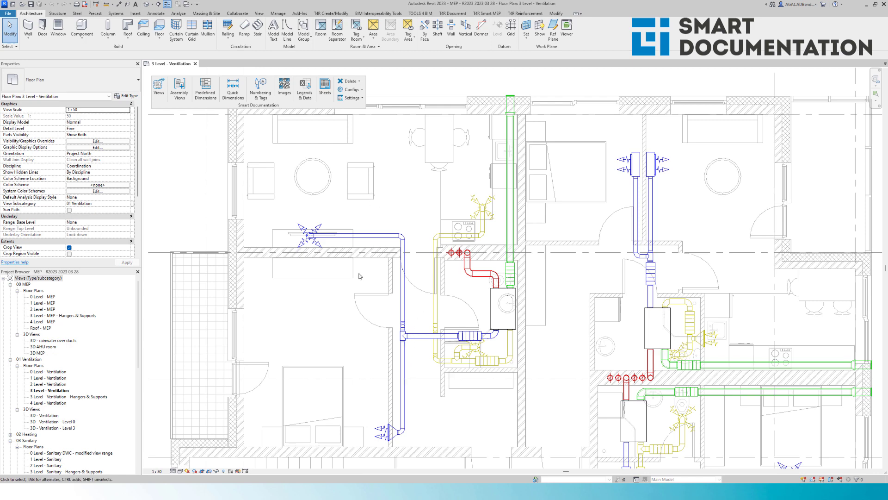
pyautogui.scroll(2, 346, 249)
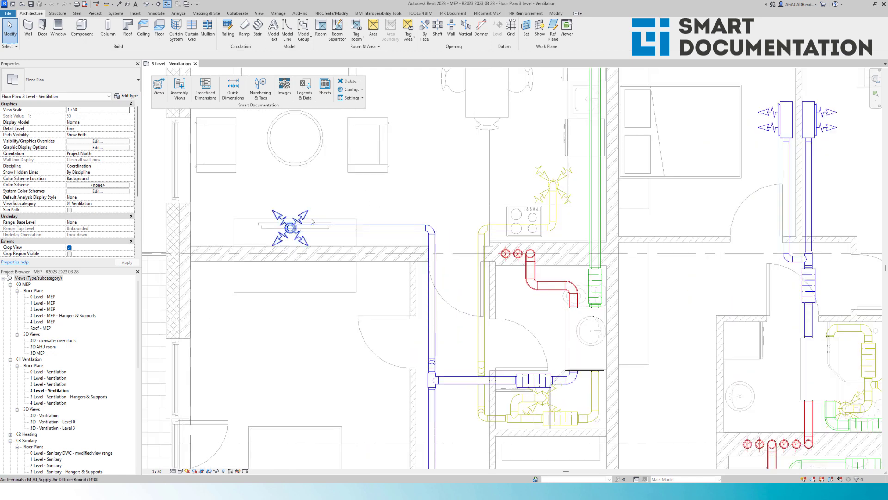
pyautogui.scroll(-3, 303, 221)
pyautogui.scroll(3, 473, 286)
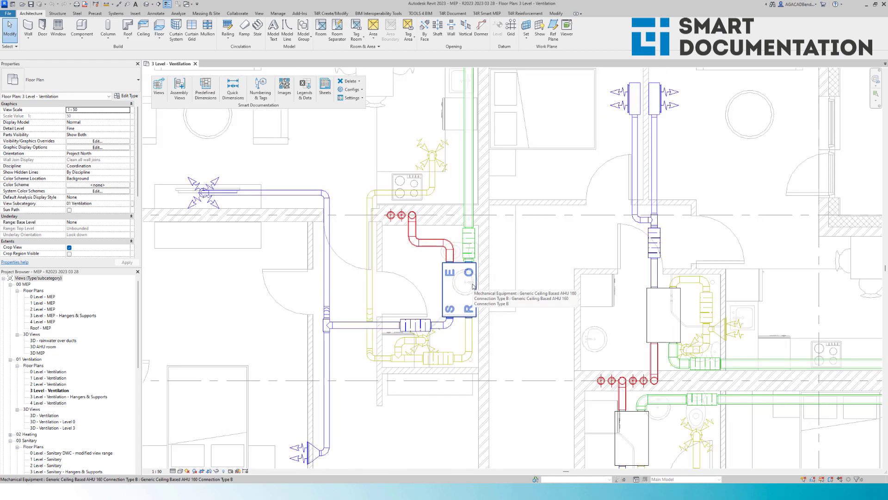
pyautogui.click(414, 324)
pyautogui.press('Escape')
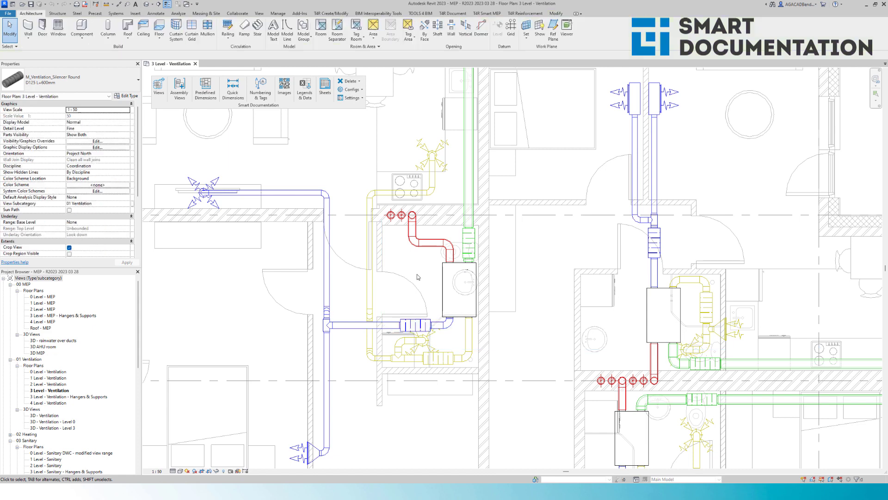
pyautogui.scroll(-3, 418, 276)
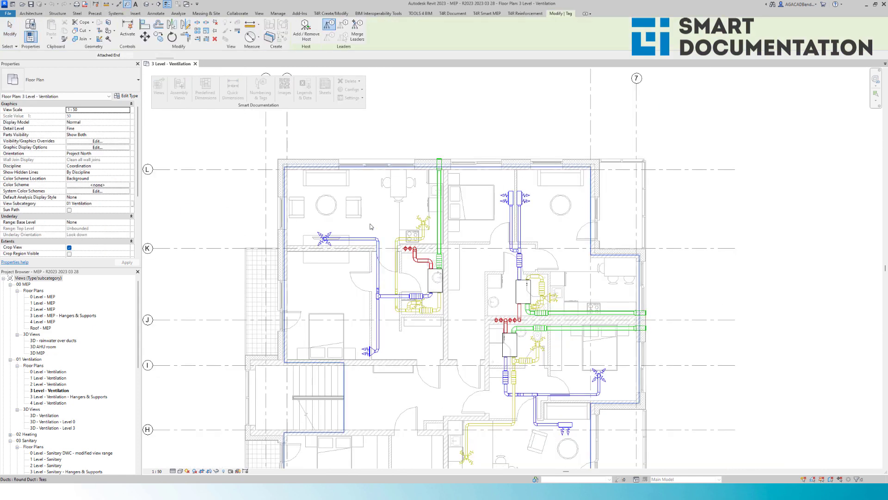
pyautogui.scroll(3, 370, 224)
pyautogui.press('Escape')
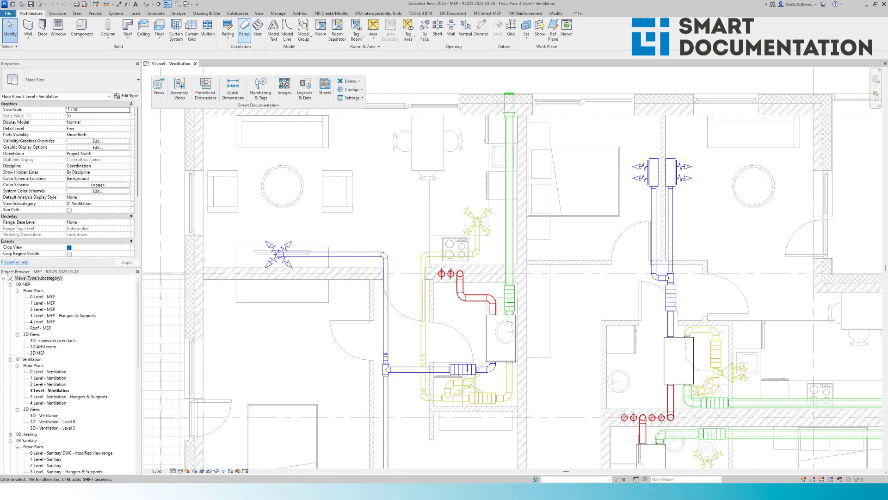
# - Try Tag All on the view's air terminals, duct accessories, ducts and mechanical equipment without leaders, and undo the placed tags
pyautogui.click(157, 14)
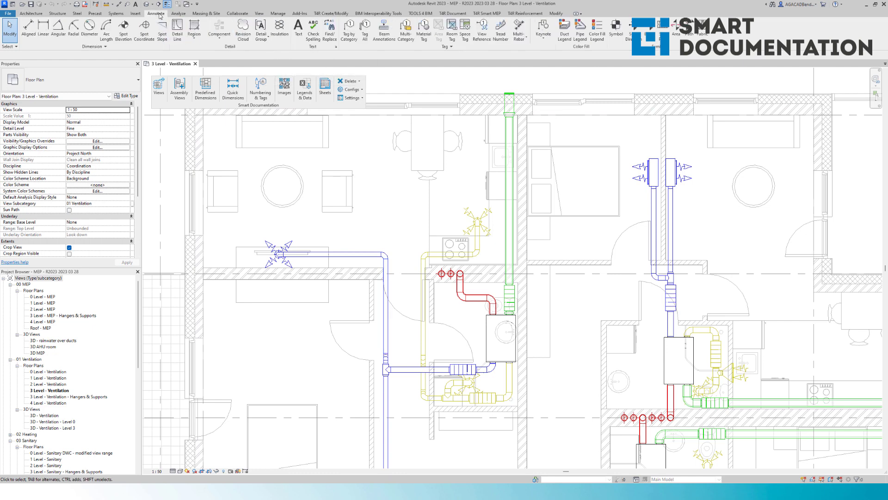
pyautogui.click(365, 29)
pyautogui.click(389, 154)
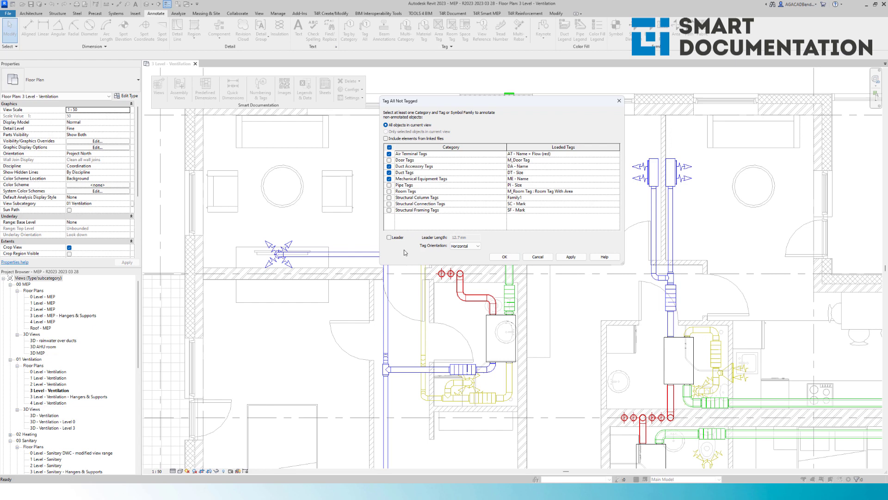
pyautogui.click(501, 256)
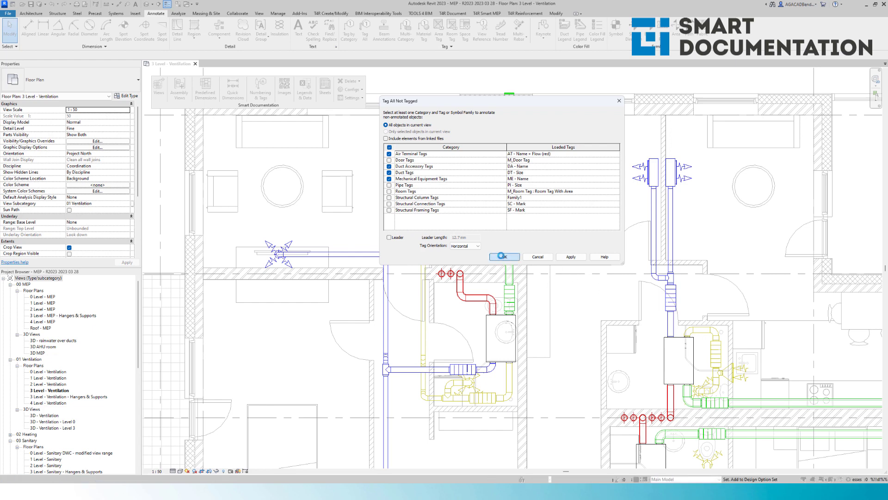
pyautogui.scroll(-3, 411, 219)
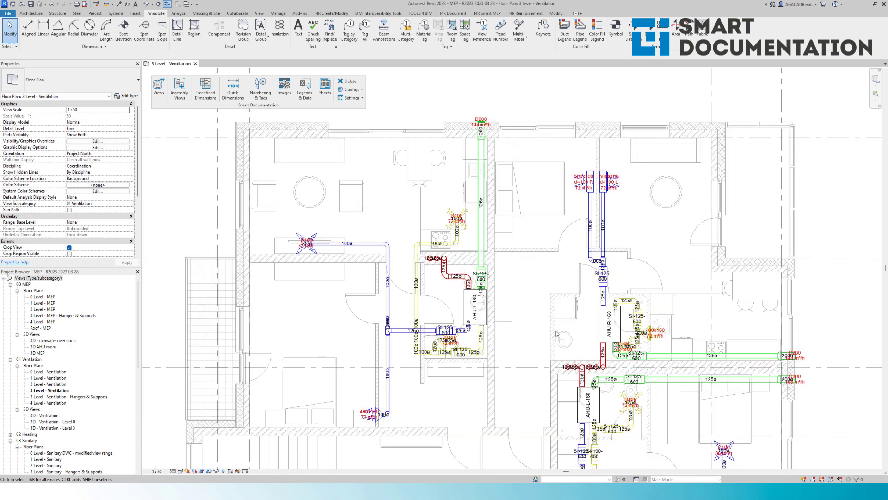
pyautogui.scroll(1, 515, 329)
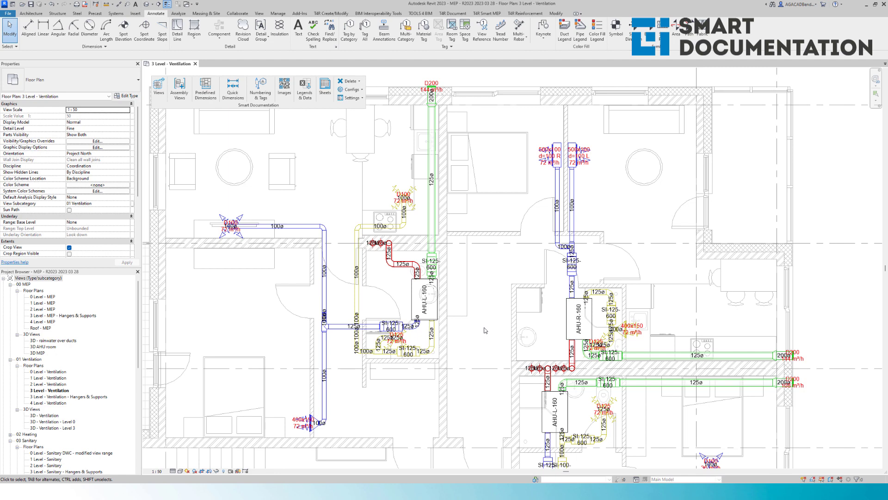
pyautogui.click(53, 4)
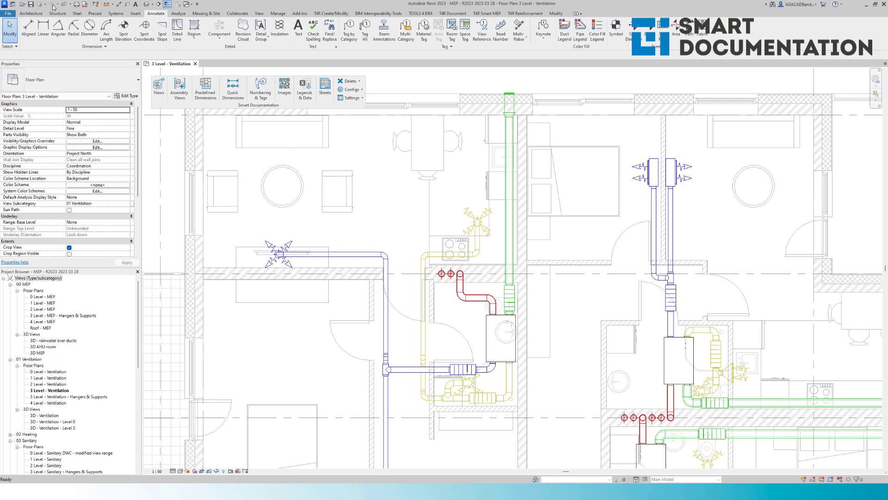
# - Display the Numbering & Tags tools and review the Ducts length filter and horizontal tag settings in the 01 HVAC Plan tag configuration
pyautogui.click(260, 90)
pyautogui.moveTo(208, 128); pyautogui.dragTo(181, 130)
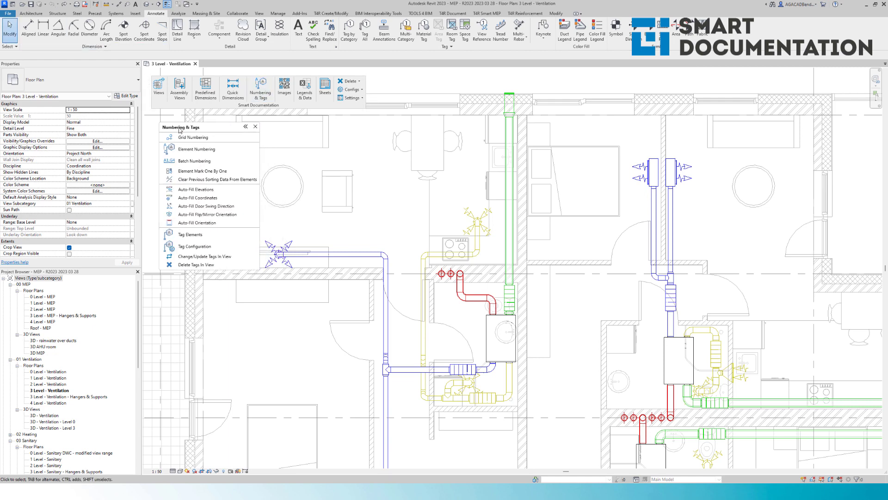
pyautogui.click(226, 246)
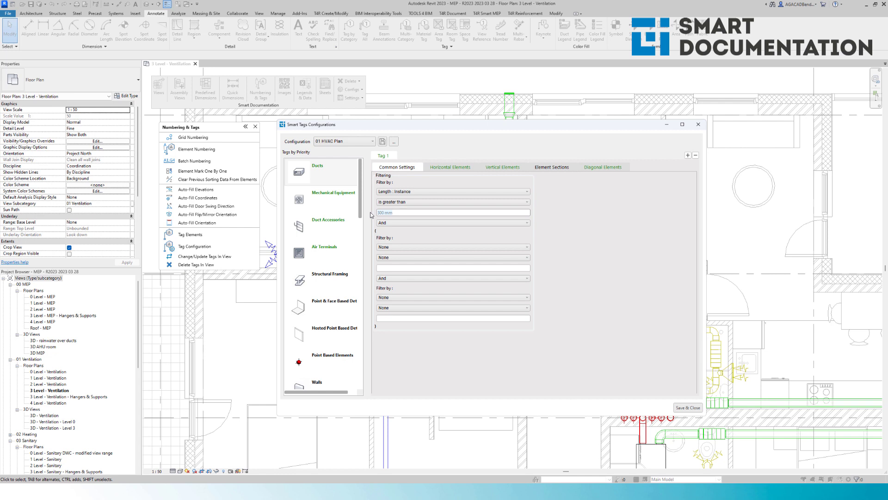
pyautogui.click(448, 167)
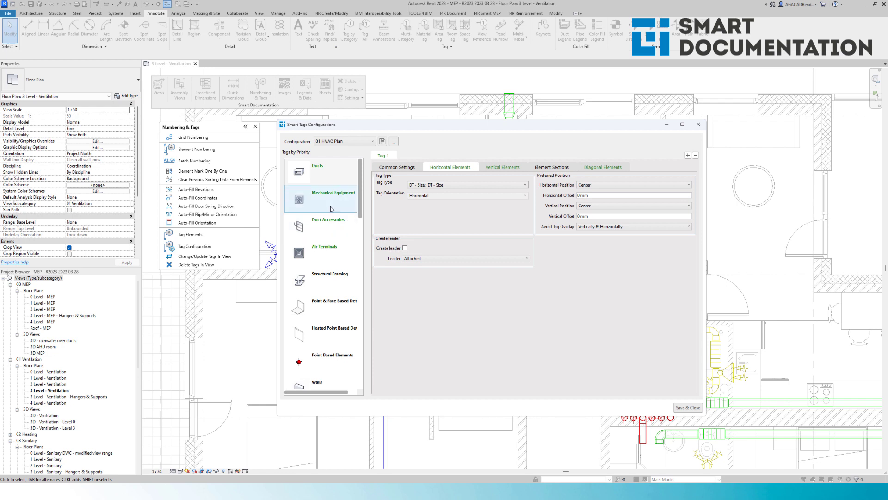
# - Review the Mechanical Equipment, Duct Accessories and all four Air Terminals tag rules, and close the tag configurations without saving
pyautogui.click(322, 203)
pyautogui.click(318, 227)
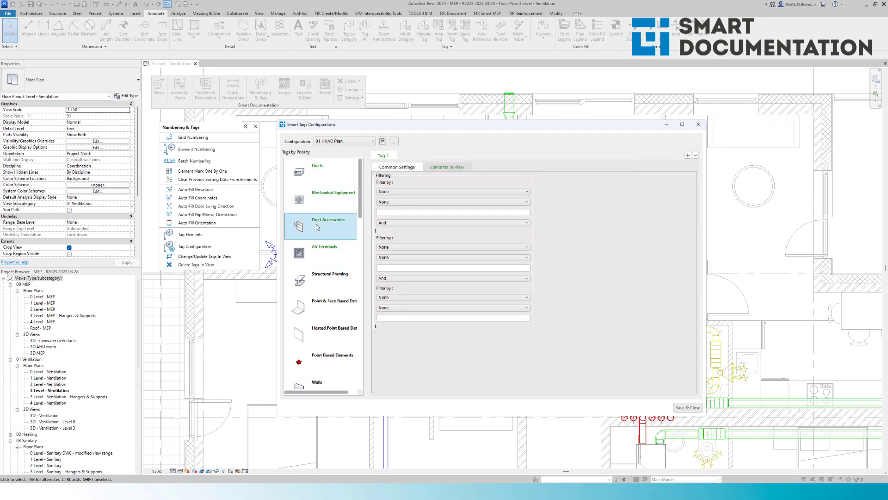
pyautogui.click(322, 260)
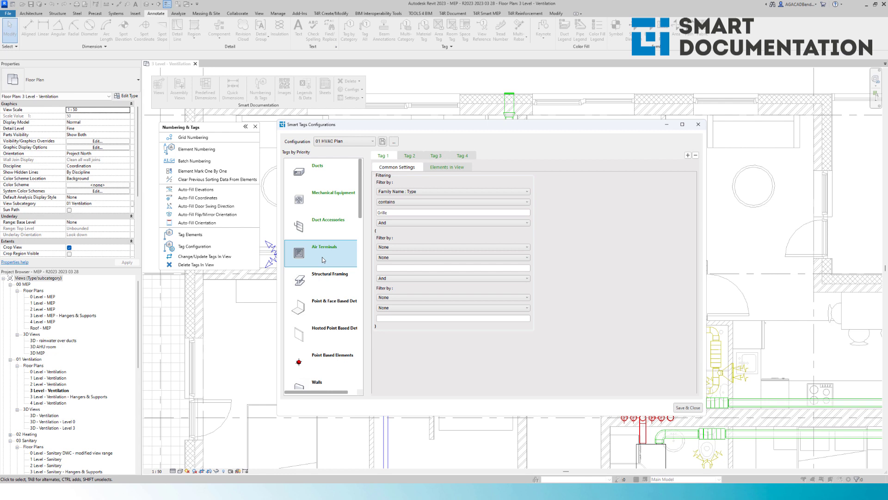
pyautogui.click(410, 156)
pyautogui.click(436, 156)
pyautogui.click(463, 156)
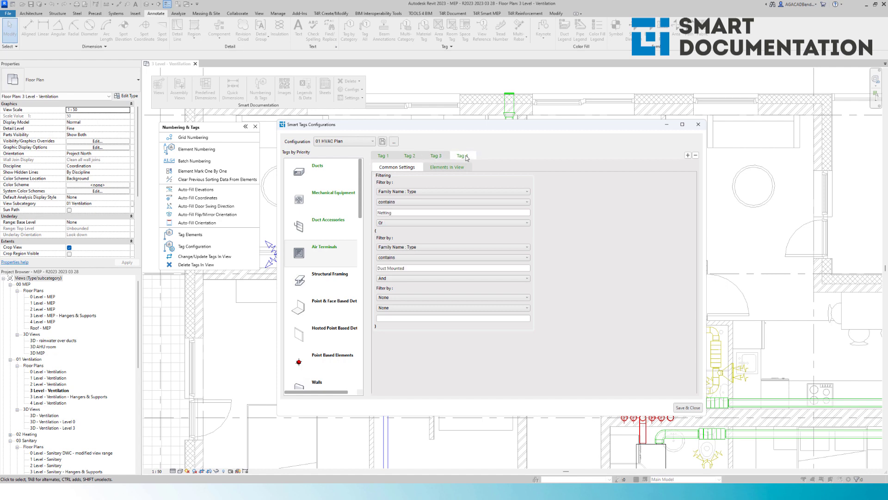
pyautogui.click(698, 124)
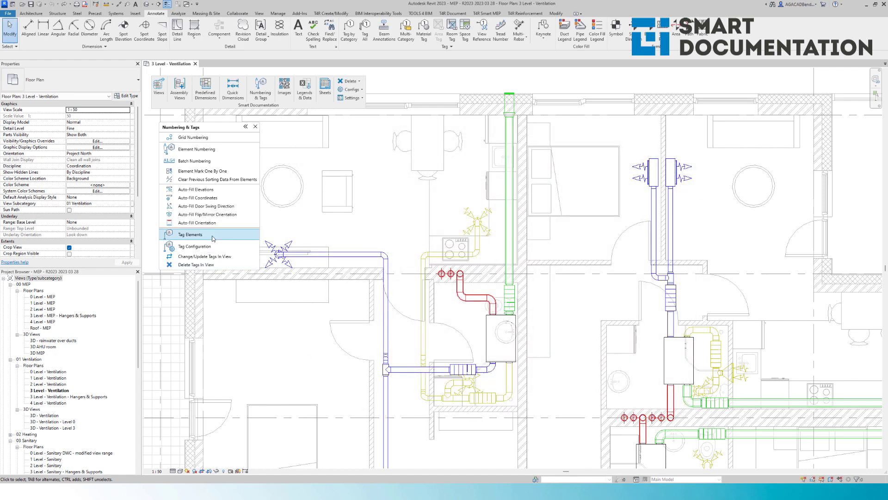
# - Tag the elements of the 3 Level - Ventilation plan with the 01 HVAC Plan smart tags configuration
pyautogui.click(214, 239)
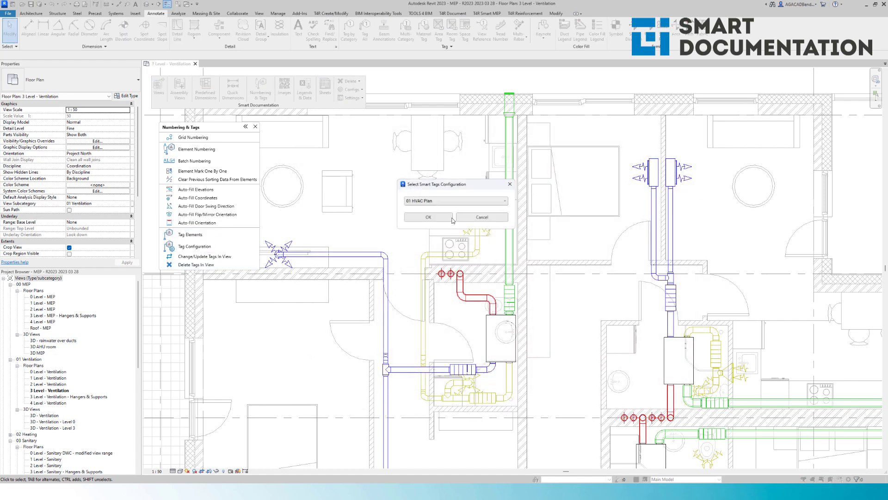
pyautogui.click(436, 219)
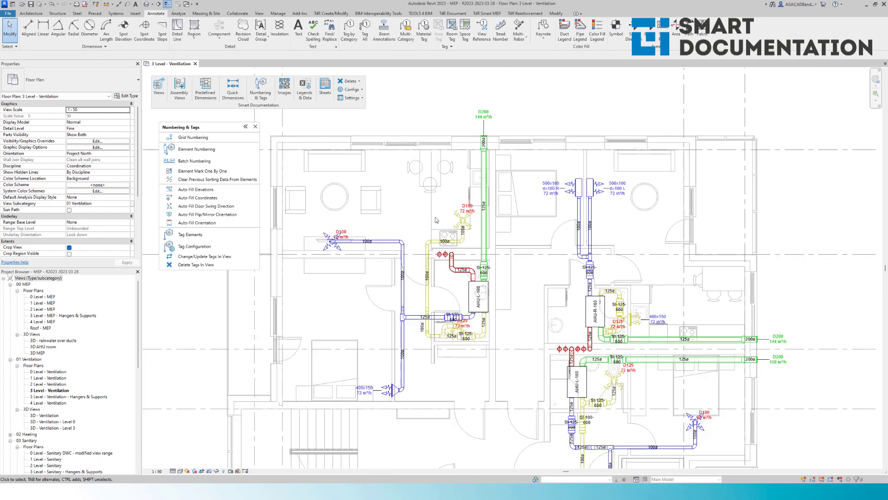
pyautogui.scroll(-2, 434, 219)
pyautogui.moveTo(432, 220); pyautogui.dragTo(415, 221, button='middle')
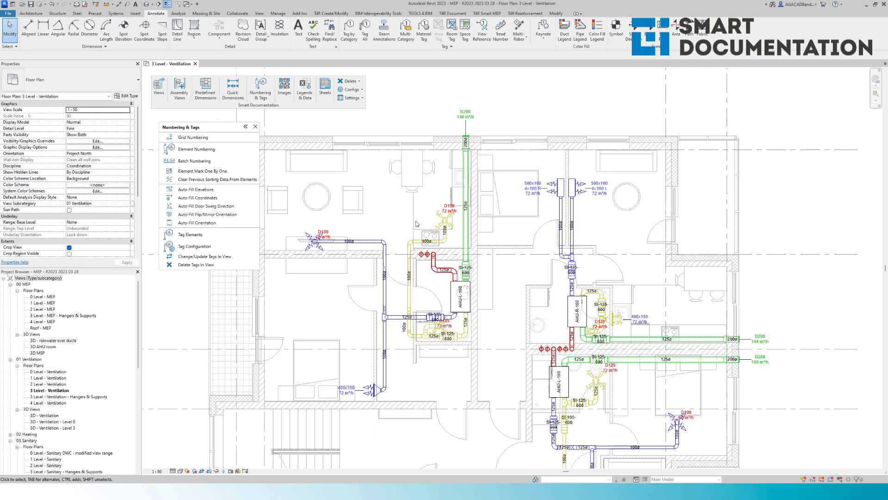
# - Examine the placed tags in the northern apartments, including the air terminal tag and leader outside the north wall
pyautogui.scroll(2, 360, 322)
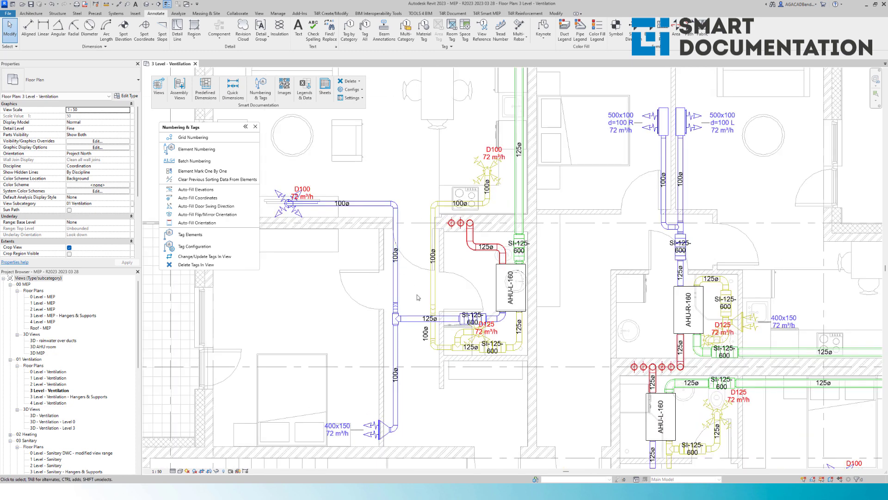
pyautogui.moveTo(422, 202); pyautogui.dragTo(384, 351, button='middle')
pyautogui.scroll(2, 487, 182)
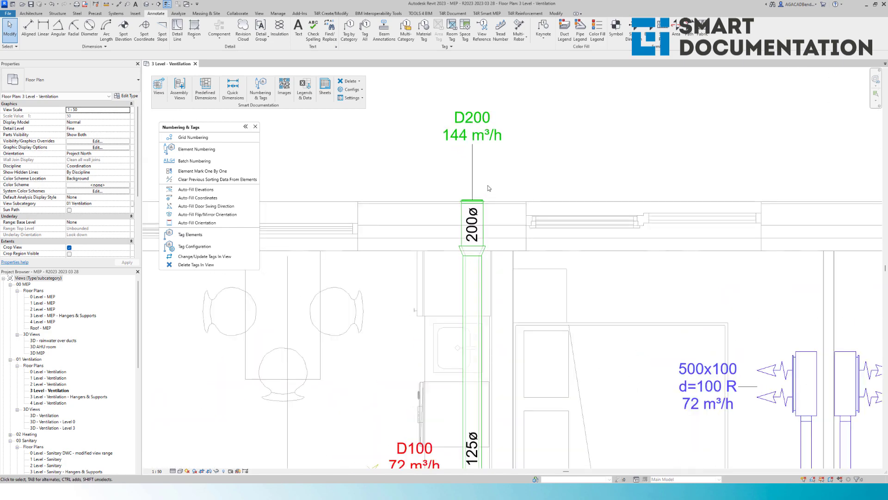
pyautogui.scroll(-1, 385, 178)
pyautogui.scroll(2, 416, 181)
pyautogui.scroll(-4, 681, 340)
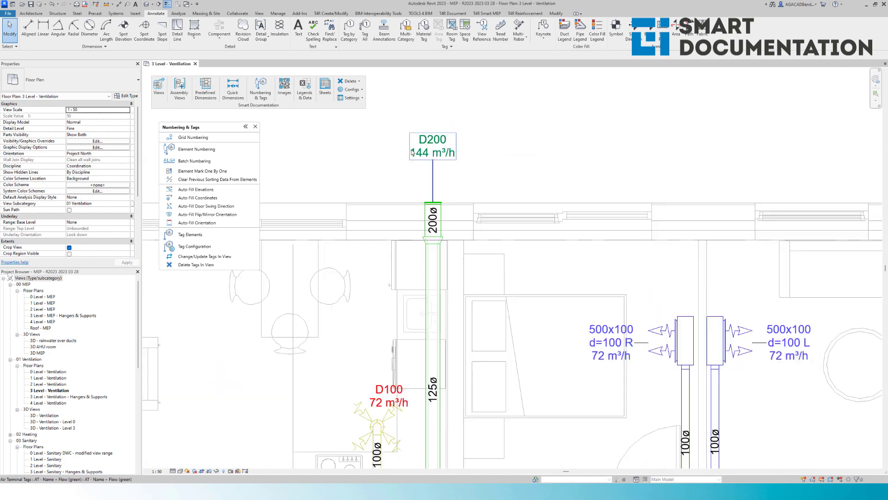
# - Inspect the tag placement through the rest of the floor plan, down to the southern apartments at grid A
pyautogui.moveTo(793, 437); pyautogui.dragTo(684, 279, button='middle')
pyautogui.scroll(-3, 616, 165)
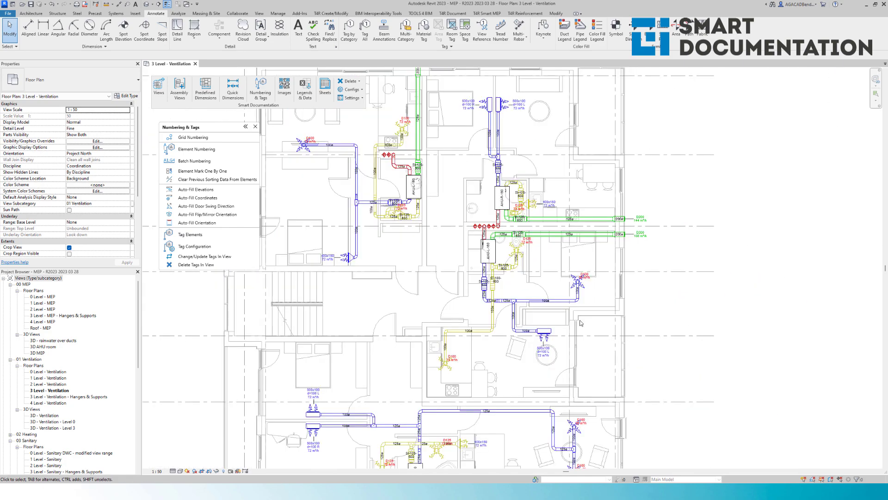
pyautogui.moveTo(589, 264); pyautogui.dragTo(583, 114, button='middle')
pyautogui.moveTo(606, 292); pyautogui.dragTo(606, 150, button='middle')
pyautogui.moveTo(606, 366); pyautogui.dragTo(629, 278, button='middle')
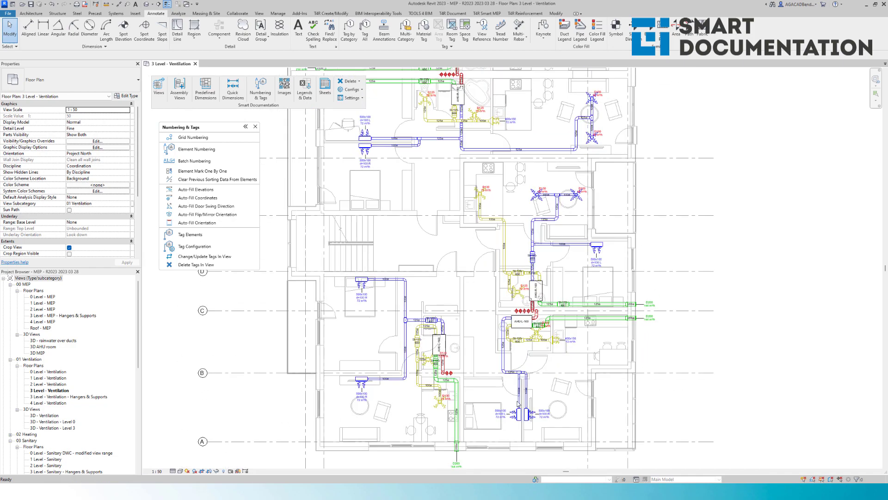
pyautogui.moveTo(499, 422); pyautogui.dragTo(513, 377, button='middle')
pyautogui.scroll(4, 462, 443)
pyautogui.scroll(-6, 463, 443)
# - Examine the size and flow tags of the paired 500x100 wall grilles in the mid-building bedrooms
pyautogui.moveTo(365, 162); pyautogui.dragTo(406, 361, button='middle')
pyautogui.scroll(1, 406, 361)
pyautogui.scroll(5, 402, 328)
pyautogui.moveTo(537, 283); pyautogui.dragTo(372, 392, button='middle')
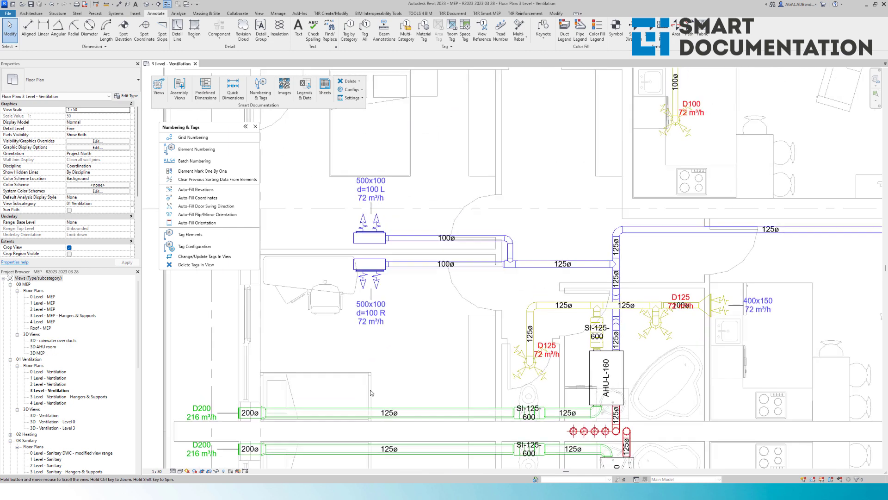
pyautogui.scroll(1, 429, 319)
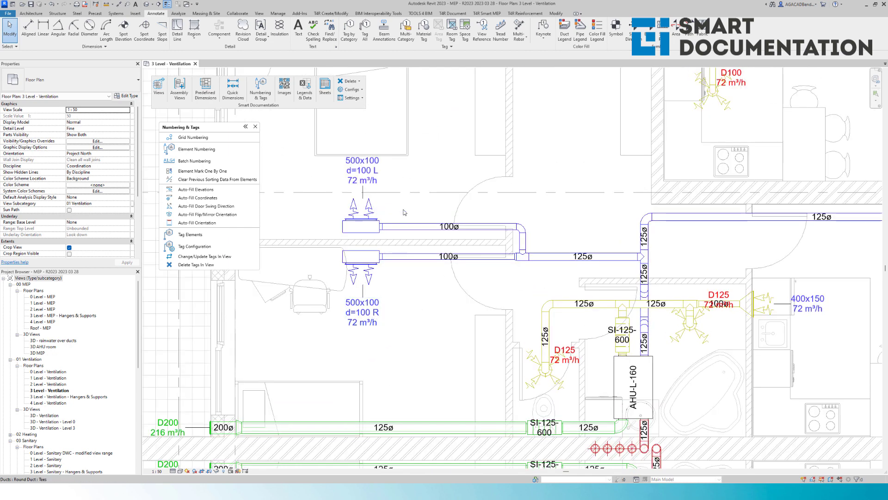
pyautogui.scroll(-1, 293, 323)
pyautogui.scroll(-3, 293, 323)
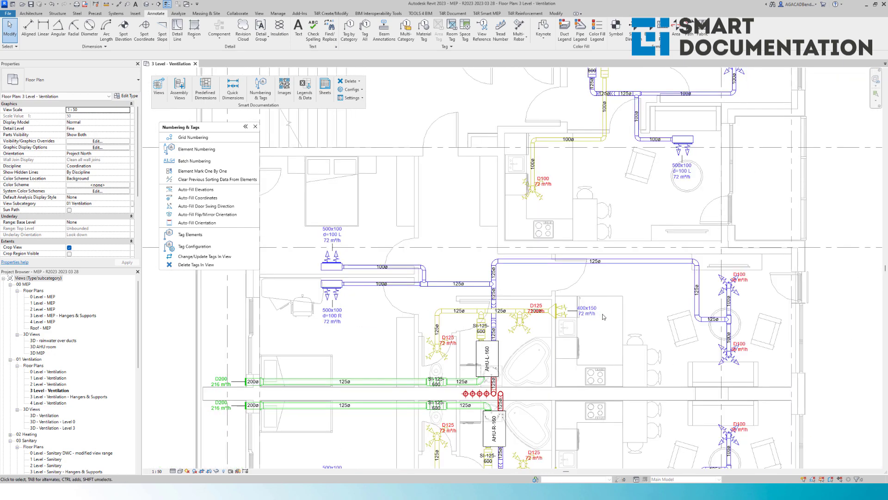
# - Inspect the tags of the living room's ceiling diffusers and of the silencers and ducts around the AHU-L-160 unit
pyautogui.scroll(4, 602, 319)
pyautogui.moveTo(635, 327); pyautogui.dragTo(393, 328, button='middle')
pyautogui.moveTo(669, 354); pyautogui.dragTo(618, 349, button='middle')
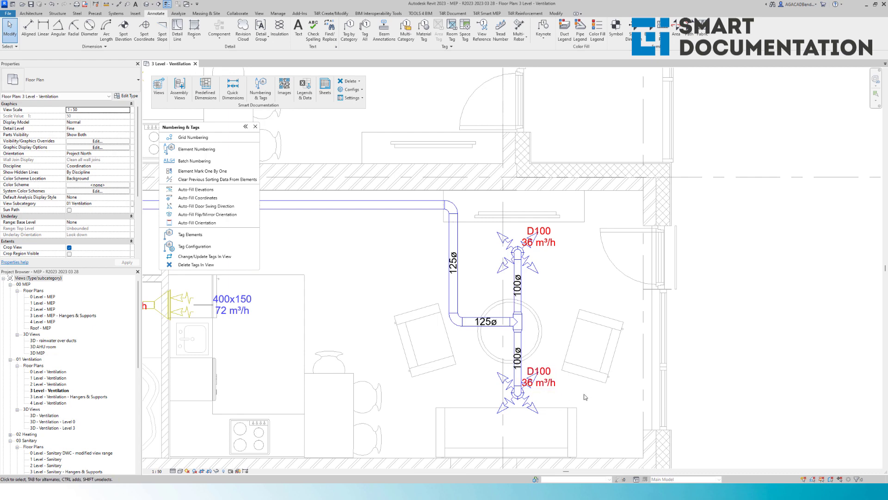
pyautogui.scroll(-4, 585, 395)
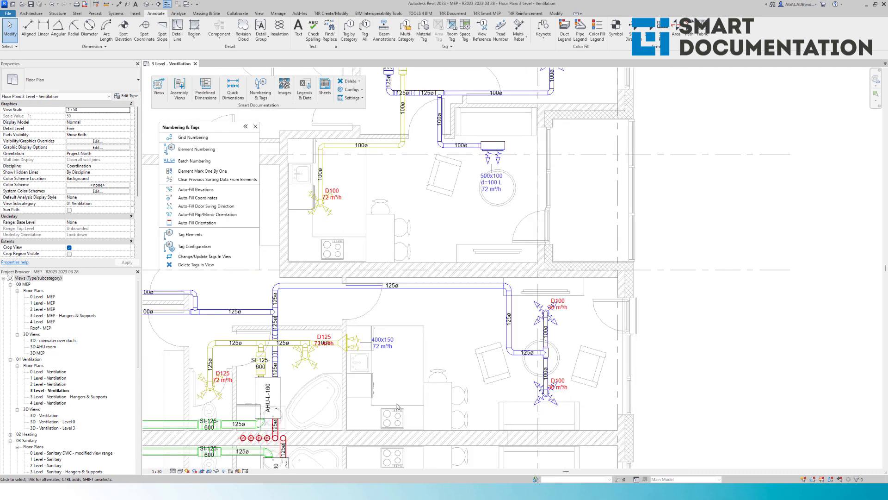
pyautogui.moveTo(396, 403); pyautogui.dragTo(503, 379, button='middle')
pyautogui.scroll(3, 337, 380)
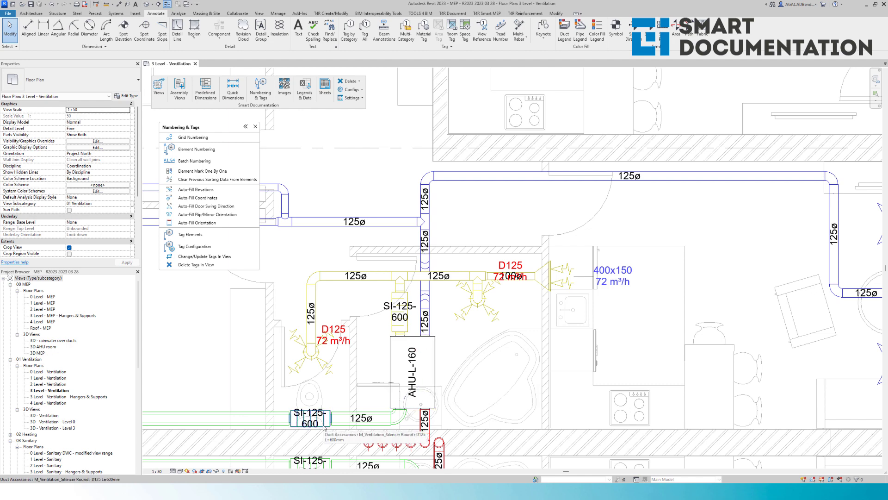
pyautogui.scroll(-4, 363, 380)
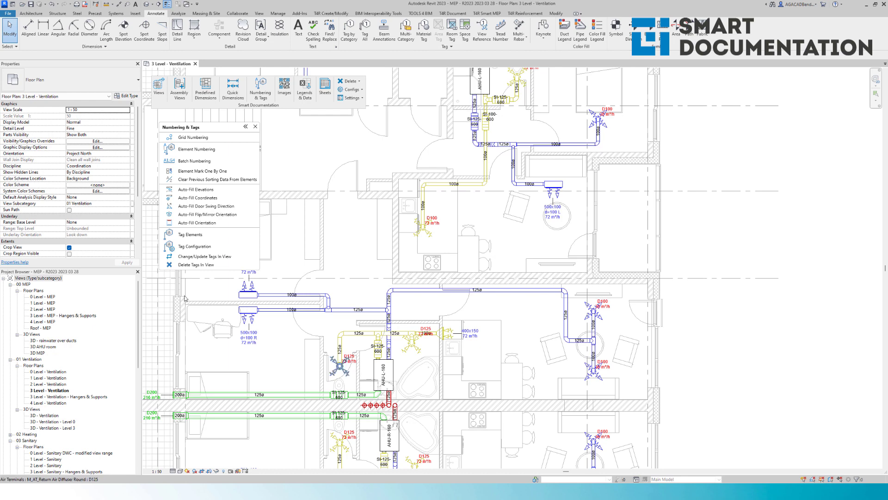
# - Open the 0 Level - Ventilation floor plan and tag its elements with the preselected smart tags configuration
pyautogui.doubleClick(56, 372)
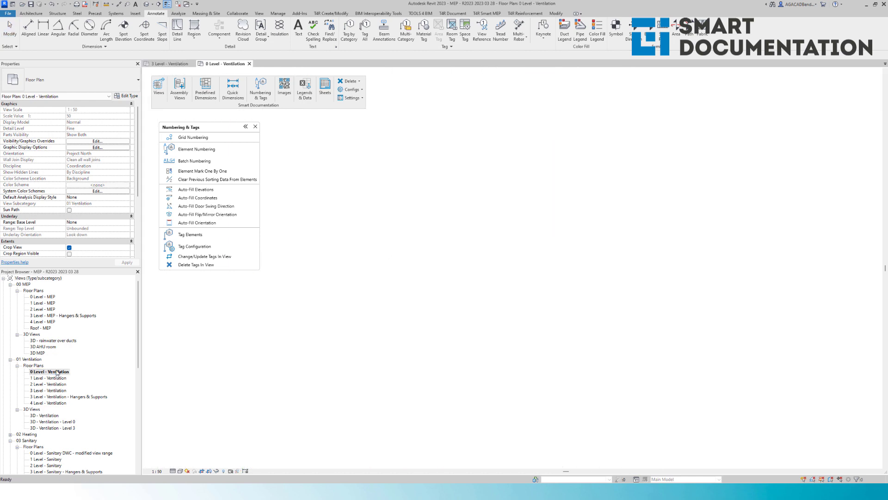
pyautogui.scroll(-3, 498, 395)
pyautogui.moveTo(424, 291); pyautogui.dragTo(556, 344, button='middle')
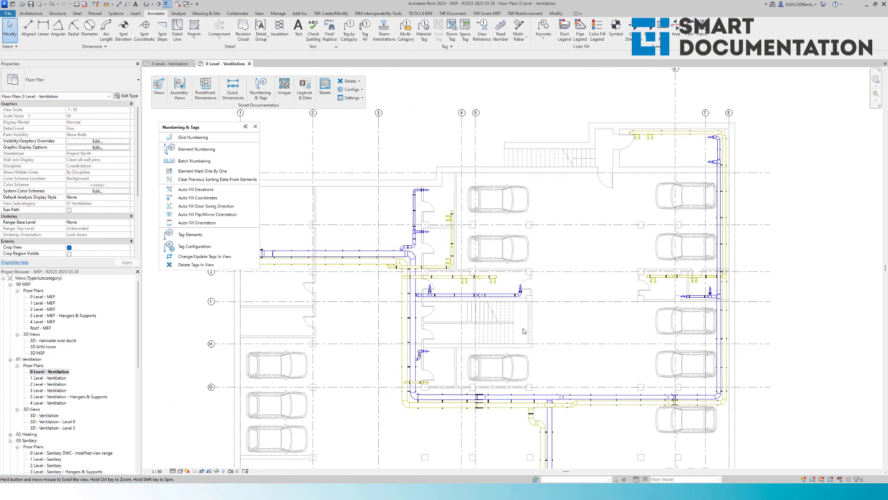
pyautogui.click(216, 236)
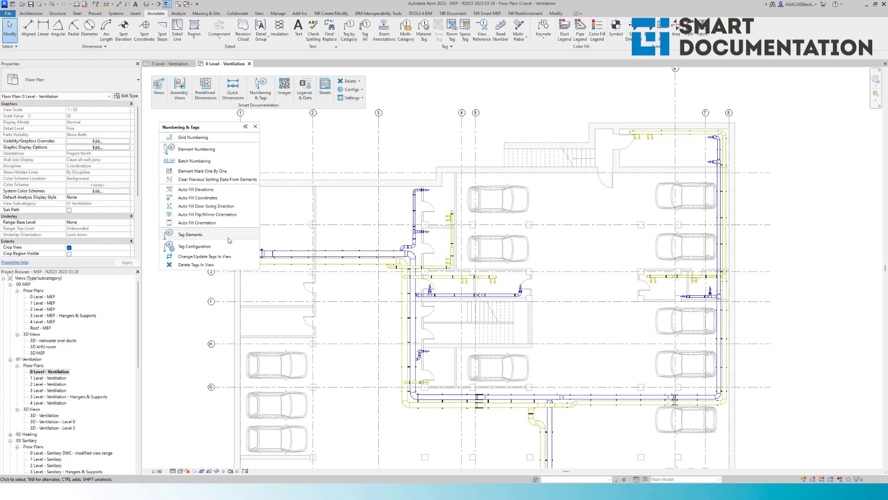
pyautogui.click(428, 217)
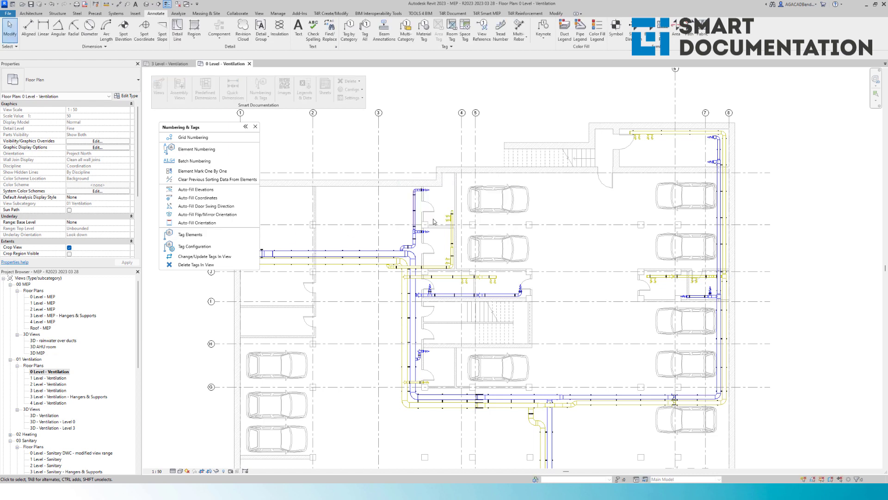
# - Examine the duct and air terminal tags on the parking level, from the northwest ductwork to the room by grids 7 and 8
pyautogui.scroll(5, 327, 242)
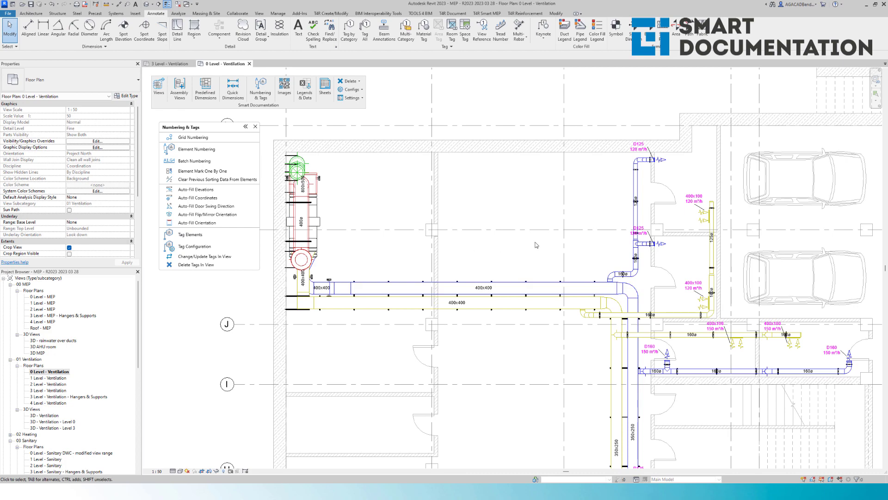
pyautogui.moveTo(551, 242); pyautogui.dragTo(308, 251, button='middle')
pyautogui.moveTo(641, 234); pyautogui.dragTo(240, 282, button='middle')
pyautogui.moveTo(431, 213); pyautogui.dragTo(410, 254, button='middle')
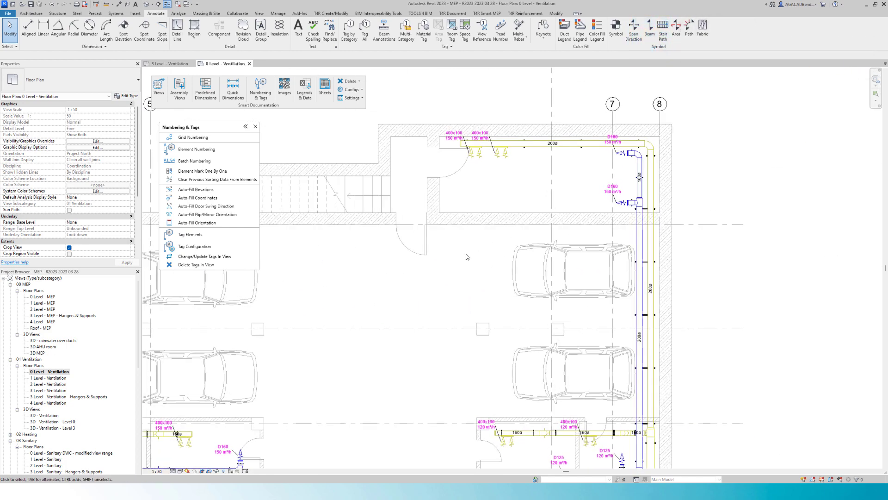
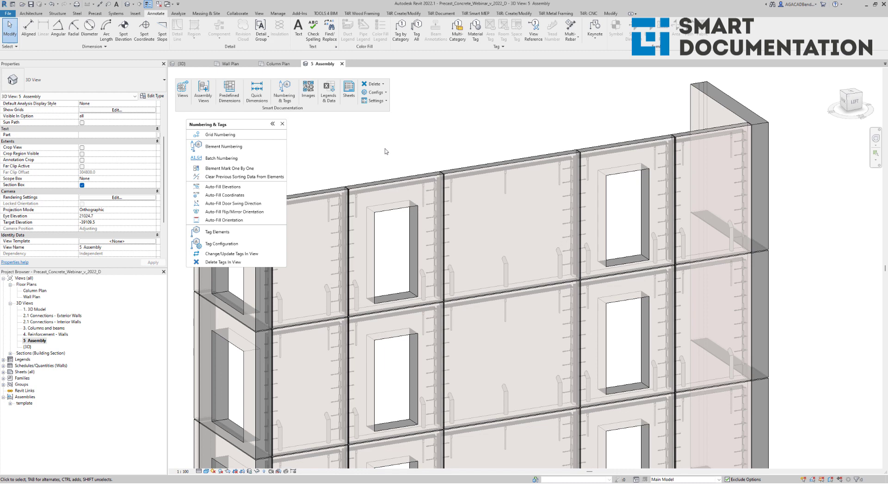
# - Create an assembly from the solid top-storey wall panel and add the connections embedded along its edges to it
pyautogui.click(568, 155)
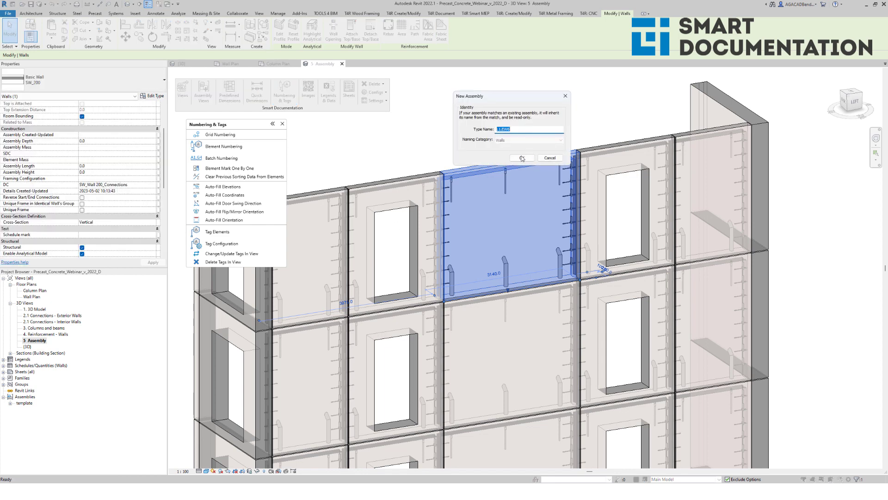
pyautogui.click(522, 158)
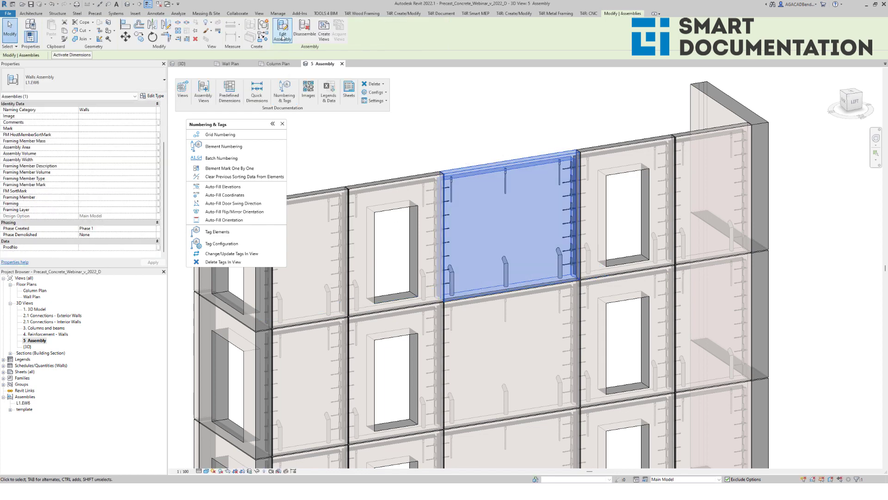
pyautogui.click(283, 36)
pyautogui.scroll(3, 490, 268)
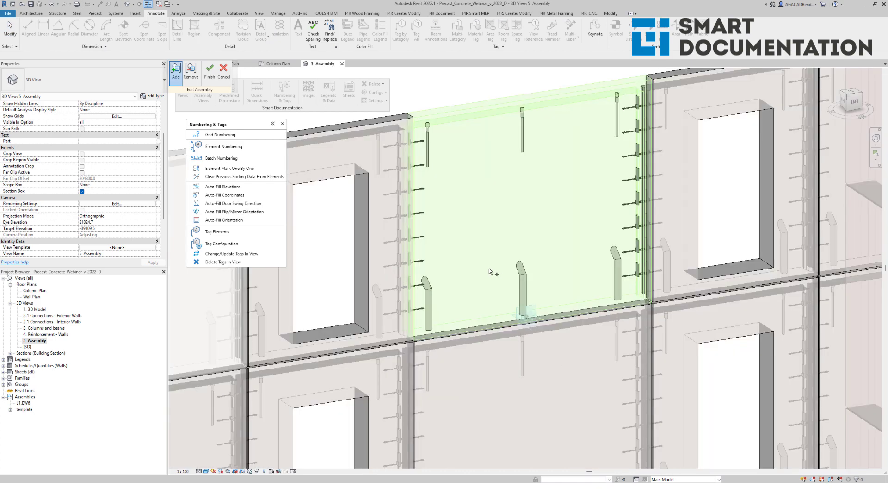
pyautogui.keyDown('shift'); pyautogui.moveTo(489, 268); pyautogui.dragTo(452, 276, button='middle'); pyautogui.keyUp('shift')
pyautogui.moveTo(432, 332); pyautogui.dragTo(405, 149)
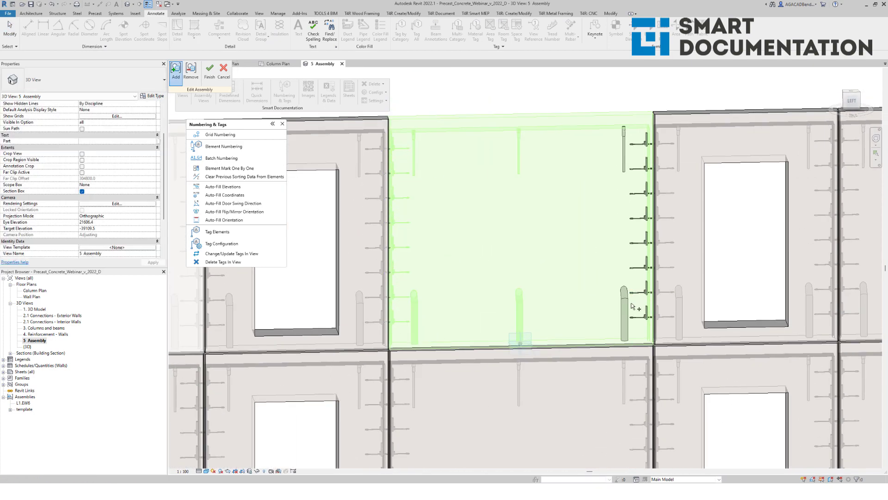
pyautogui.moveTo(638, 325); pyautogui.dragTo(612, 134)
pyautogui.scroll(-3, 551, 244)
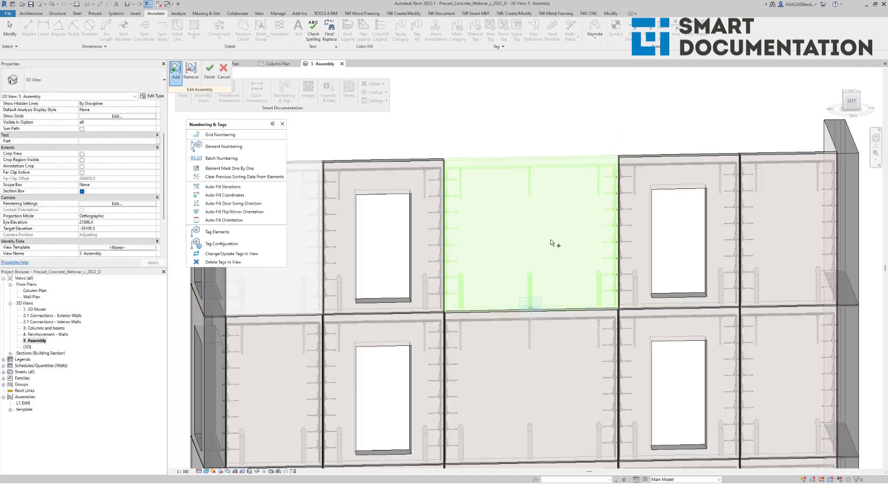
pyautogui.keyDown('shift'); pyautogui.moveTo(520, 250); pyautogui.dragTo(566, 257, button='middle'); pyautogui.keyUp('shift')
pyautogui.click(209, 70)
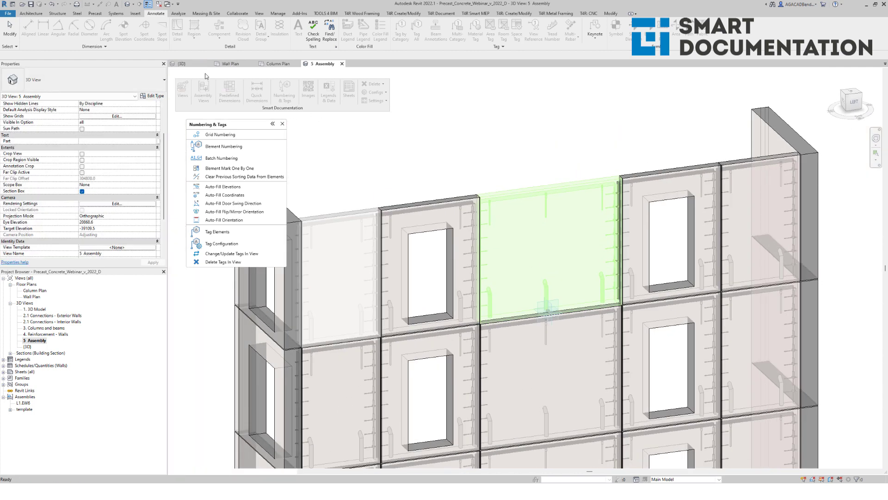
# - Create assembly views for L1.EW6, with 3D, elevation and plan detail views, material takeoff and part list schedules, and a sheet
pyautogui.rightClick(25, 404)
pyautogui.click(67, 322)
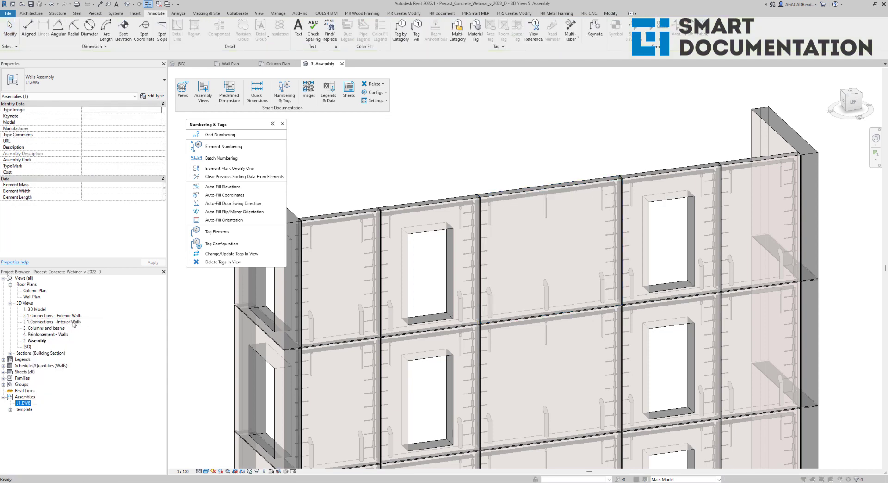
pyautogui.click(460, 317)
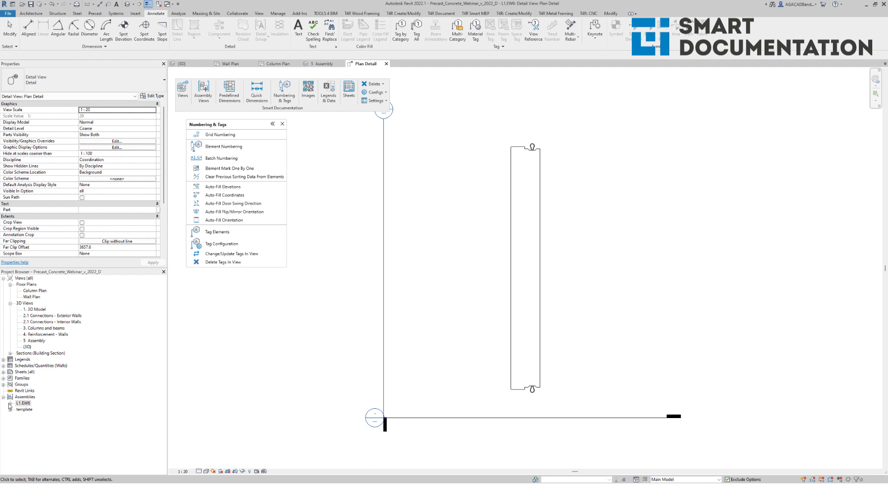
# - Open the Elevation Left detail view of assembly L1.EW6 and set its visual style to Wireframe
pyautogui.click(10, 404)
pyautogui.doubleClick(42, 422)
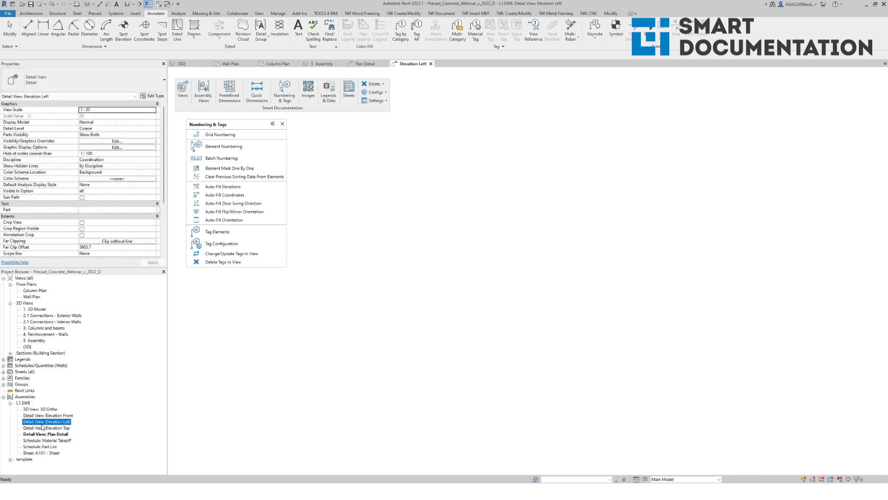
pyautogui.click(206, 471)
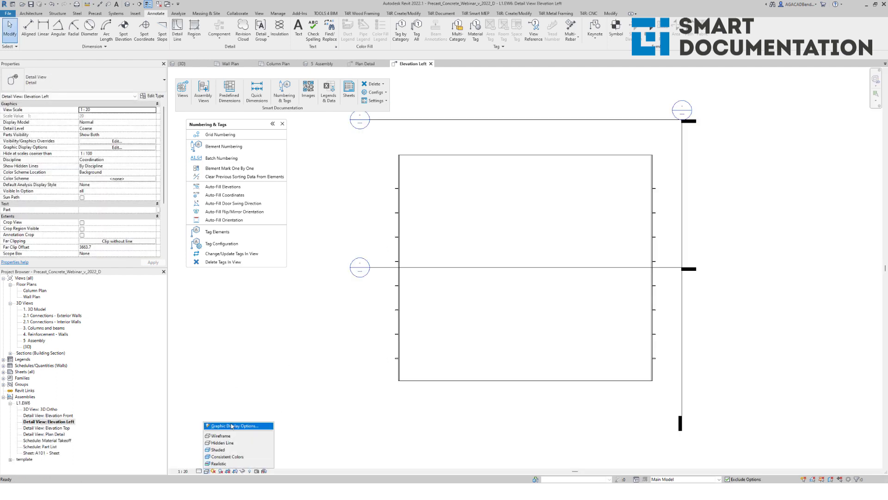
pyautogui.click(231, 435)
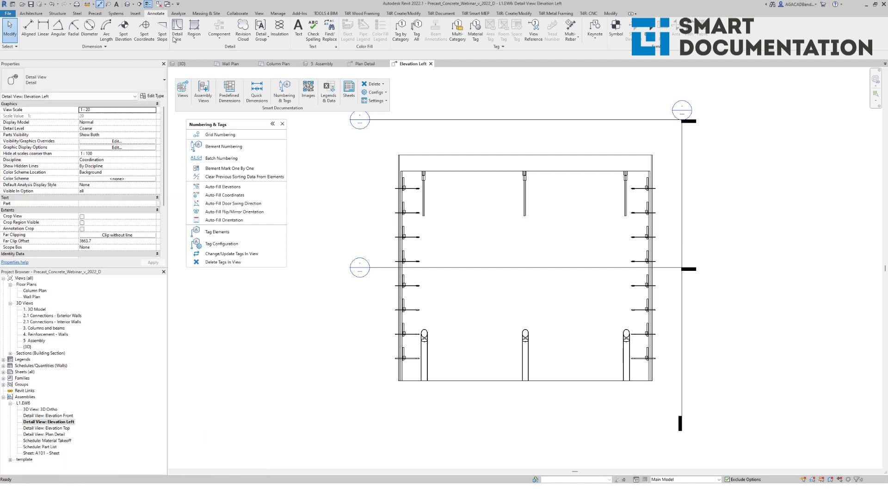
# - Add a vertical aligned dimension string outside the panel, from its top edge to the uppermost PVL 80 loop
pyautogui.click(100, 4)
pyautogui.scroll(3, 419, 151)
pyautogui.click(392, 198)
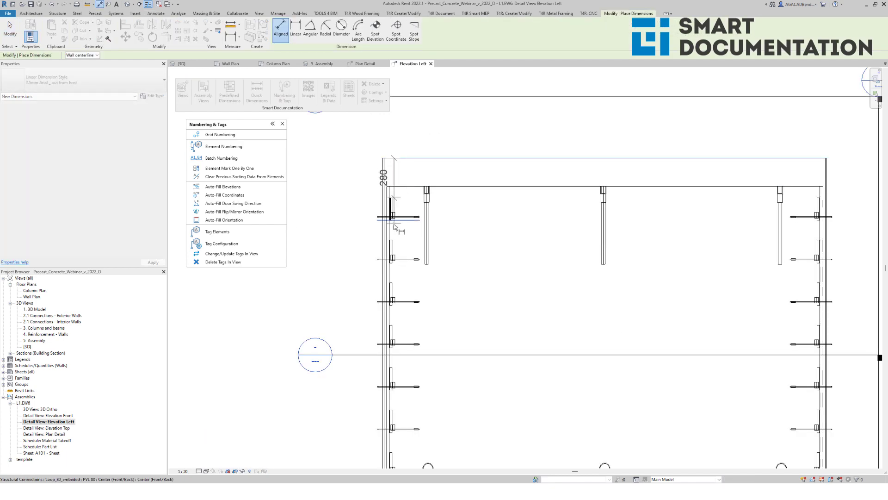
pyautogui.click(393, 220)
pyautogui.scroll(-2, 393, 221)
pyautogui.click(360, 226)
pyautogui.press('Escape')
pyautogui.press('Escape')
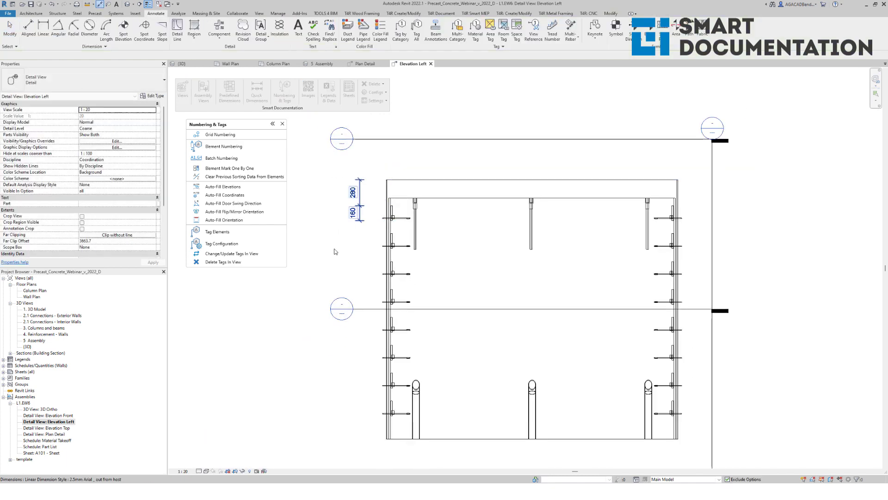
# - Open sheet A101 of assembly L1.EW6 and place the Elevation Left view in the middle of its drawing area
pyautogui.doubleClick(44, 454)
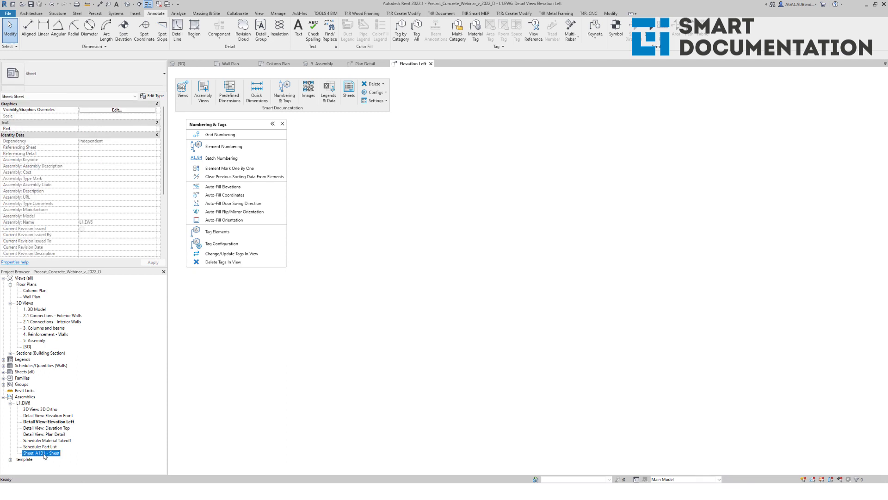
pyautogui.click(63, 423)
pyautogui.moveTo(63, 422); pyautogui.dragTo(462, 283)
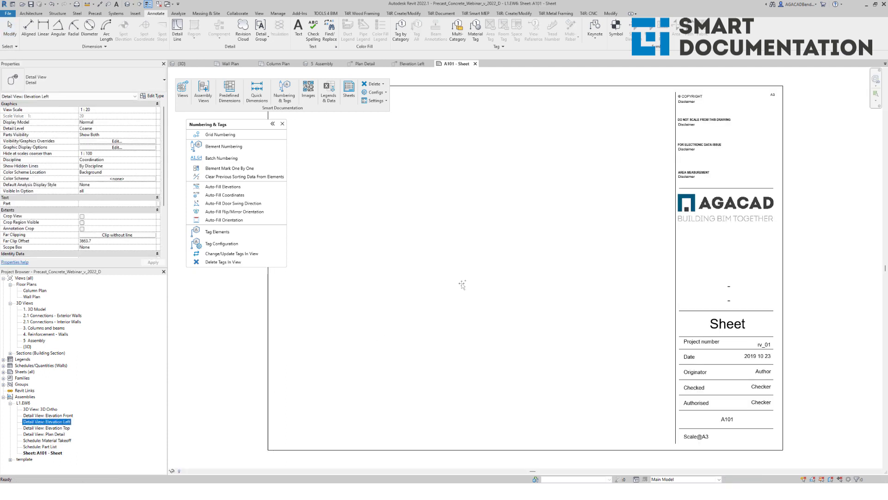
pyautogui.click(462, 277)
pyautogui.scroll(-2, 462, 277)
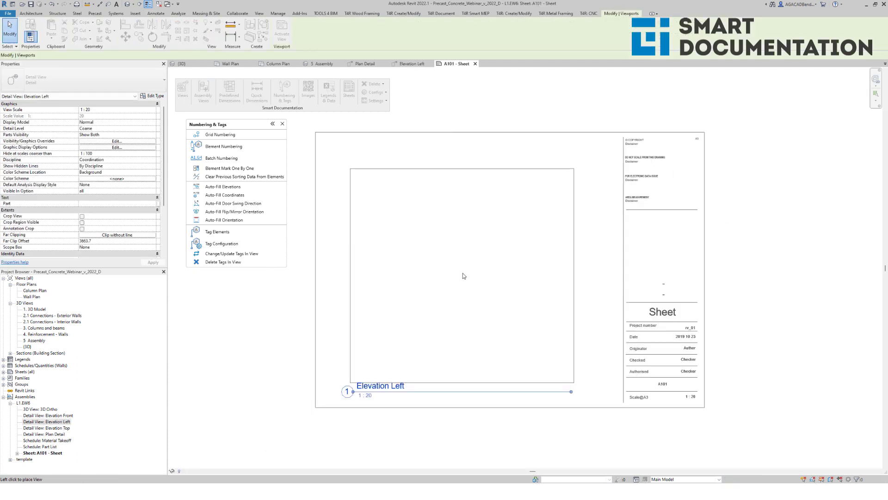
pyautogui.click(453, 453)
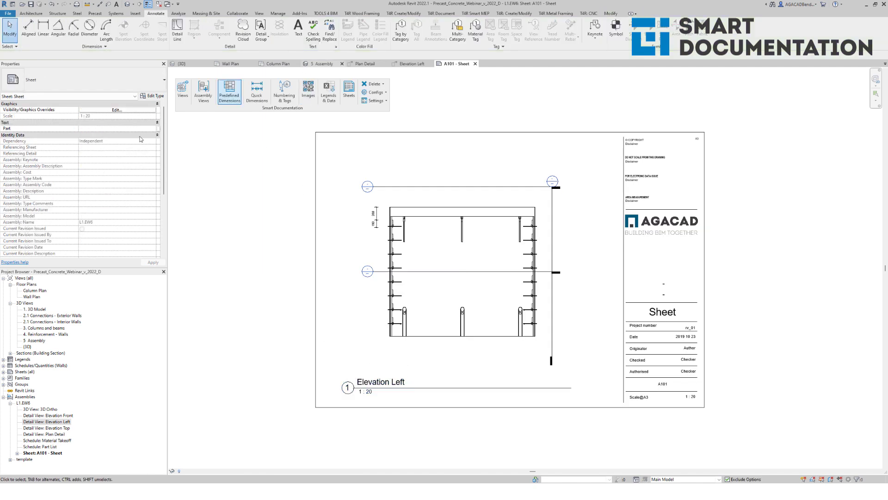
# - In the 5 Assembly view, create an assembly of the adjacent top-storey window wall using the 01 Precast Walls shop drawing configuration
pyautogui.click(203, 89)
pyautogui.click(323, 64)
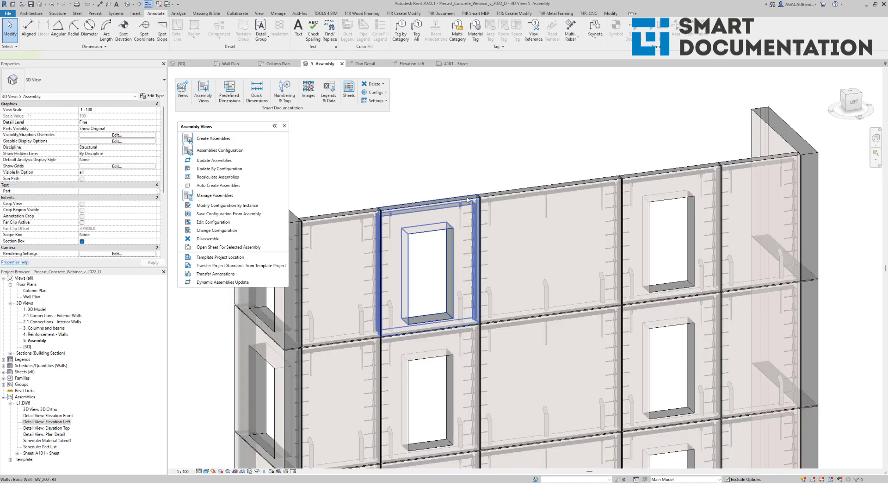
pyautogui.click(468, 200)
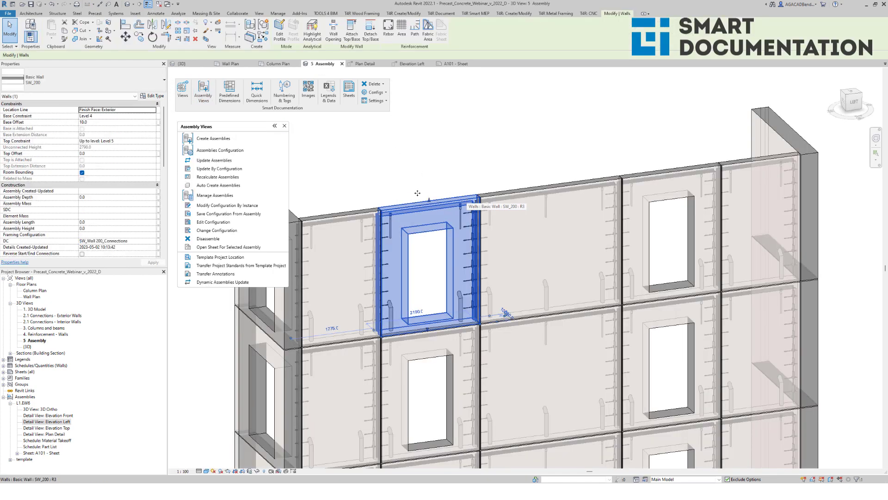
pyautogui.click(243, 140)
pyautogui.click(372, 145)
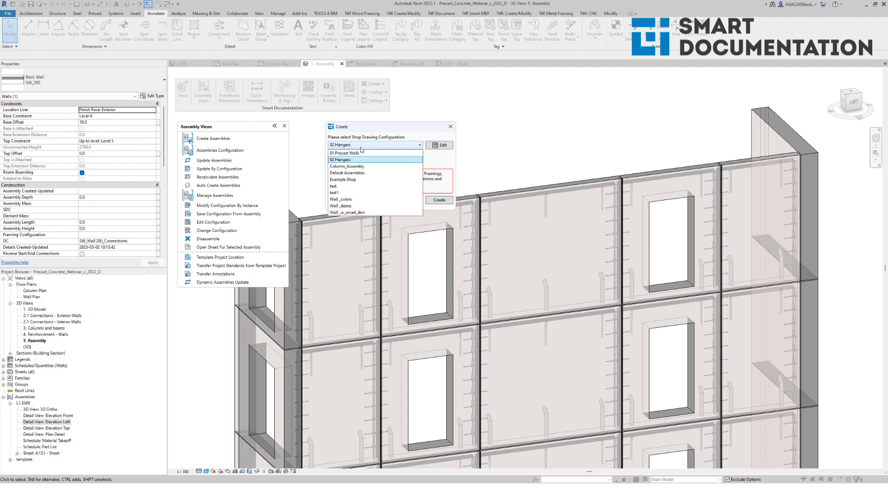
pyautogui.click(357, 157)
pyautogui.click(438, 200)
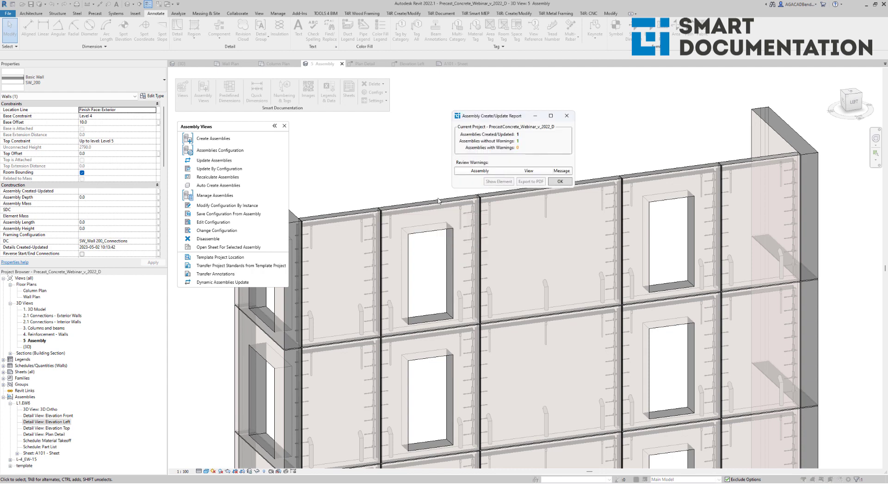
pyautogui.click(560, 181)
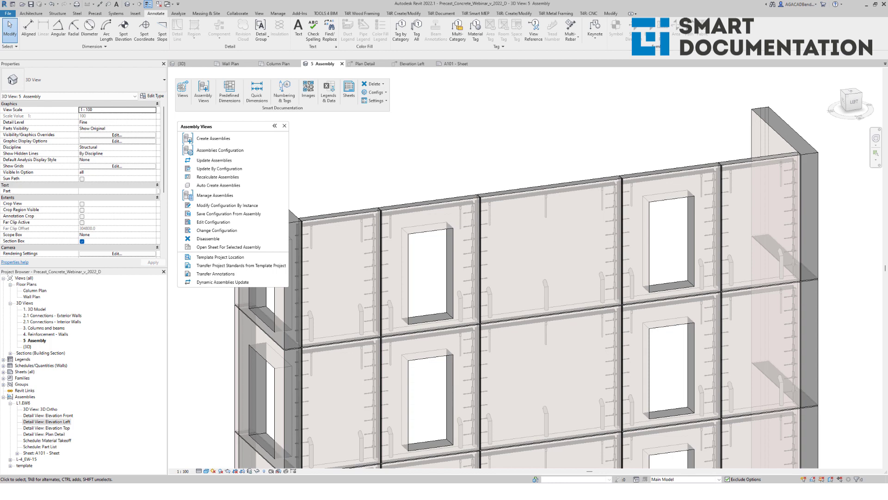
# - Open the Formwork sheet of assembly L-4_EW-15 and examine the dimensions in its front, left and top elevations
pyautogui.click(10, 459)
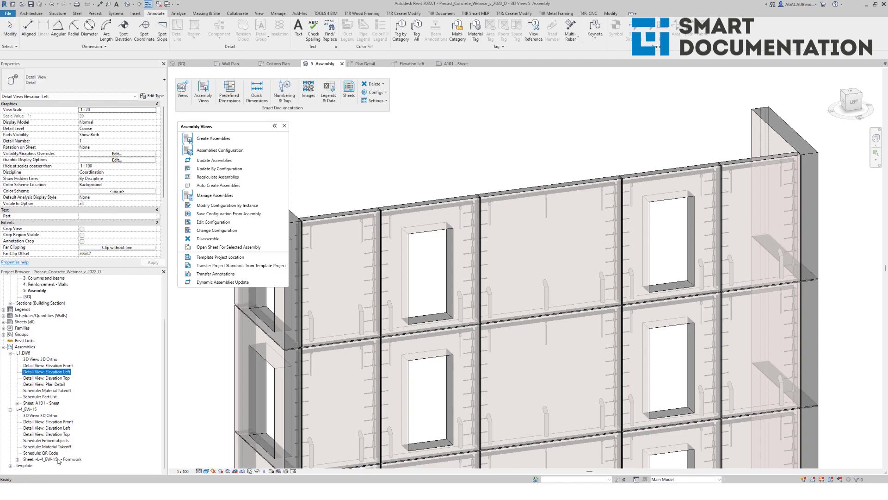
pyautogui.doubleClick(70, 459)
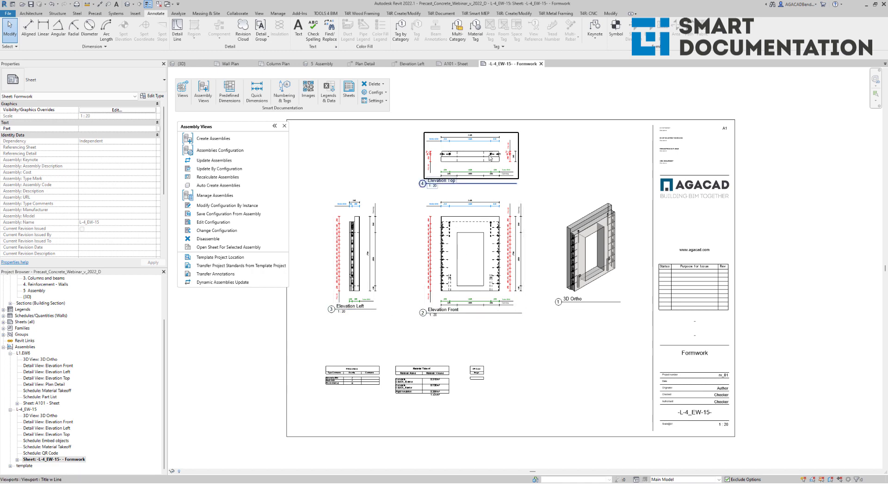
pyautogui.scroll(5, 473, 244)
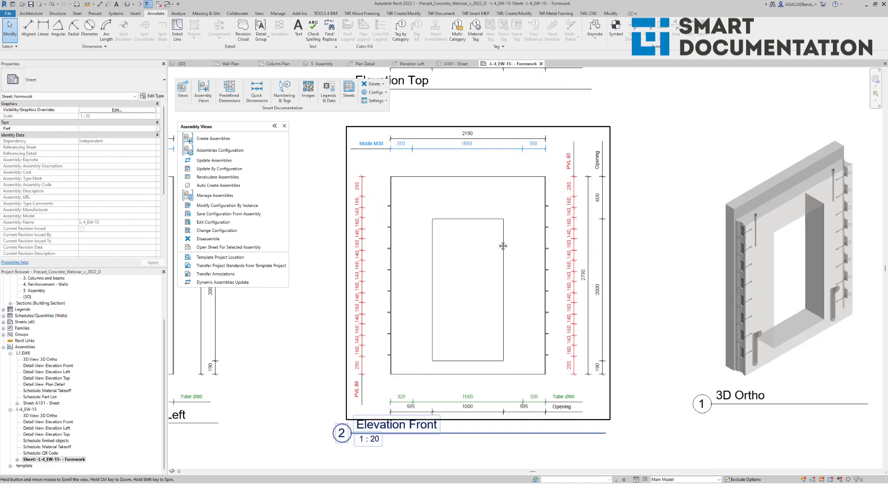
pyautogui.moveTo(478, 245); pyautogui.dragTo(504, 246, button='middle')
pyautogui.moveTo(402, 259); pyautogui.dragTo(671, 262, button='middle')
pyautogui.moveTo(567, 204); pyautogui.dragTo(380, 340, button='middle')
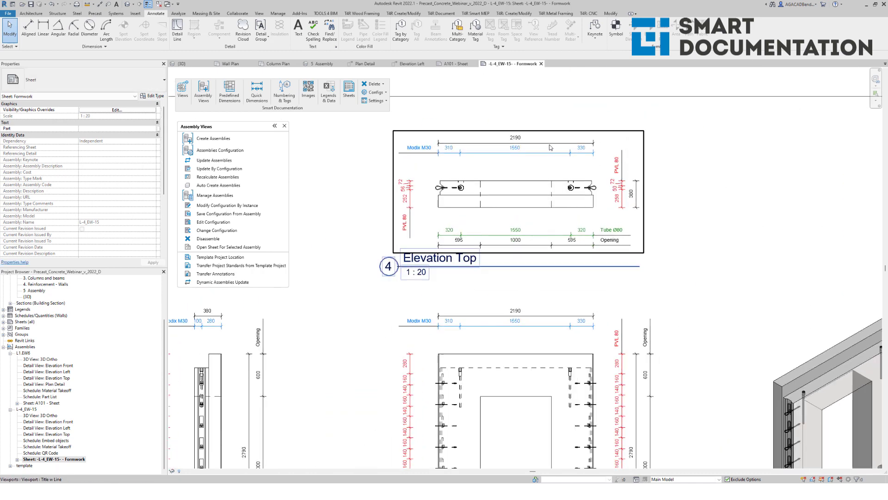
pyautogui.scroll(-2, 550, 146)
# - Examine the Embed objects, Material Takeoff and QR Code schedules beneath the elevations on the Formwork sheet
pyautogui.moveTo(416, 371); pyautogui.dragTo(437, 230, button='middle')
pyautogui.scroll(3, 362, 399)
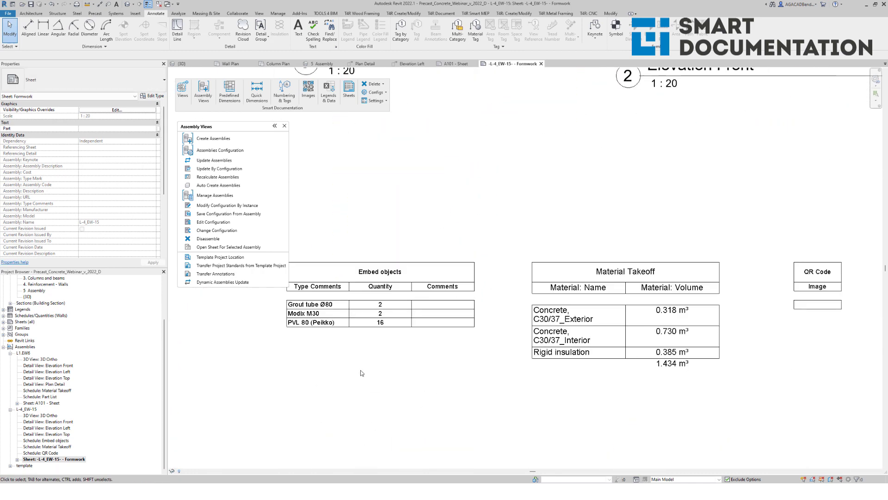
pyautogui.moveTo(355, 373); pyautogui.dragTo(393, 373, button='middle')
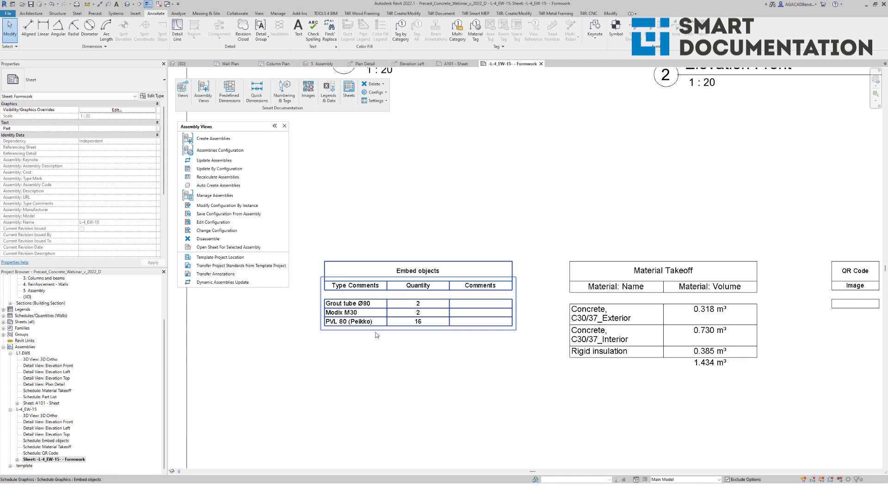
pyautogui.moveTo(597, 391); pyautogui.dragTo(396, 391, button='middle')
pyautogui.scroll(-2, 356, 357)
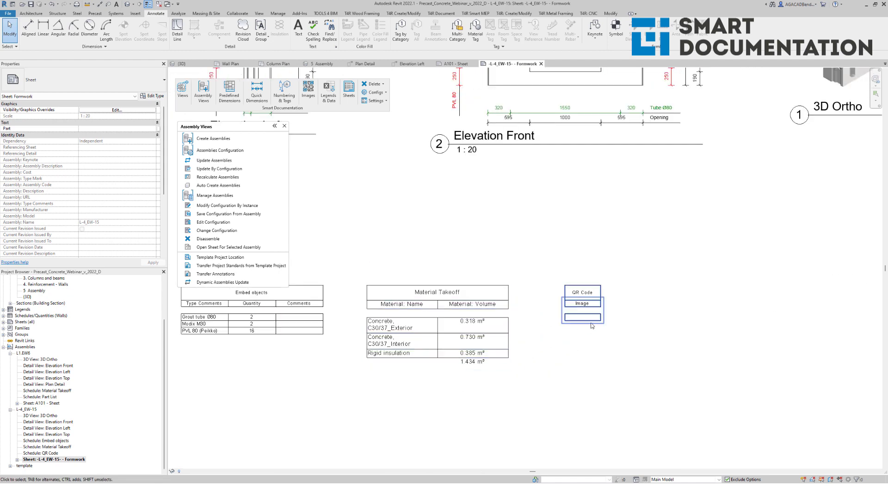
pyautogui.scroll(4, 592, 322)
pyautogui.scroll(-3, 510, 341)
pyautogui.moveTo(593, 359); pyautogui.dragTo(496, 382, button='middle')
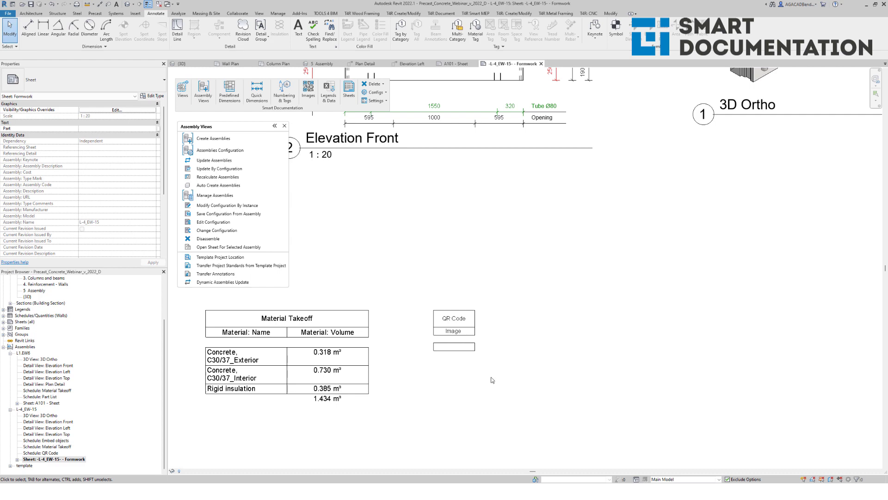
pyautogui.scroll(-4, 491, 379)
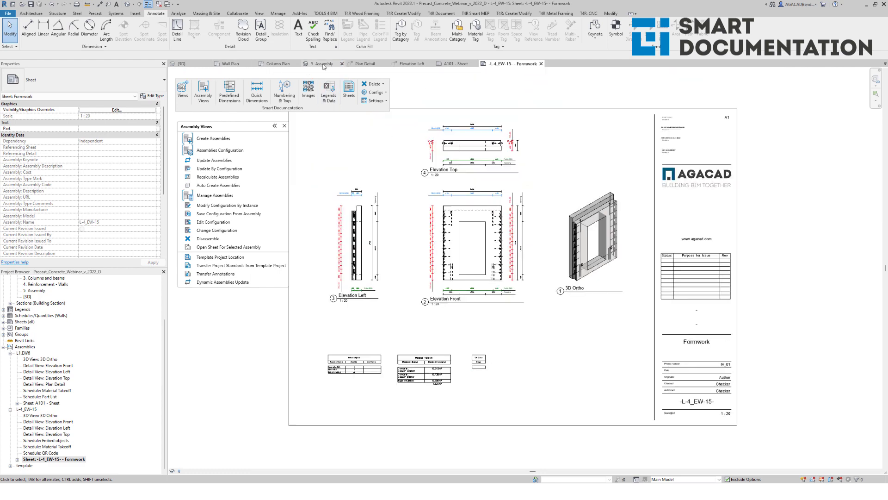
# - In the 5 Assembly view, place two more Modix M30 top fixes beside the existing one near one end of wall L-4_EW-15's top edge
pyautogui.click(323, 64)
pyautogui.click(413, 221)
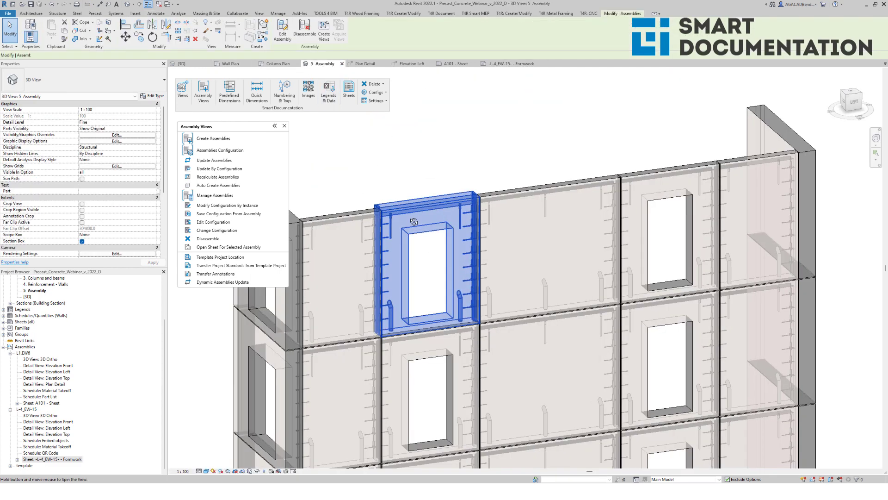
pyautogui.keyDown('shift'); pyautogui.moveTo(414, 221); pyautogui.dragTo(759, 273, button='middle'); pyautogui.keyUp('shift')
pyautogui.click(760, 273)
pyautogui.scroll(4, 469, 230)
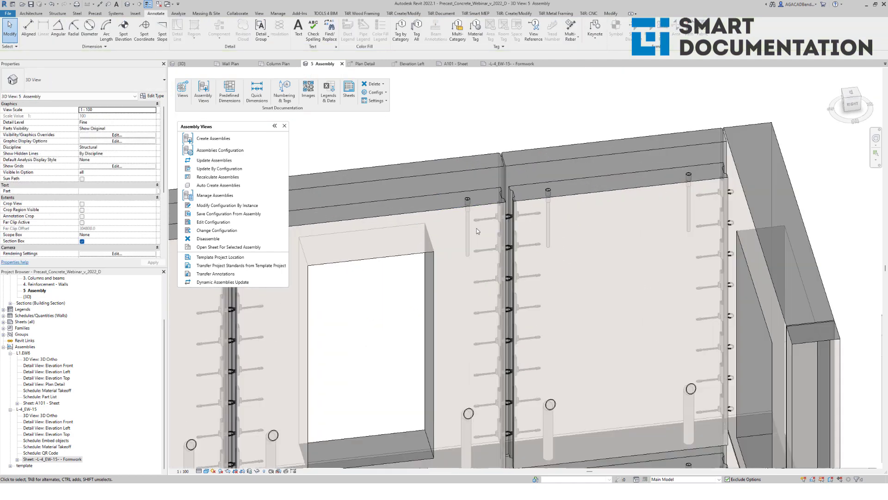
pyautogui.scroll(1, 473, 230)
pyautogui.click(467, 227)
pyautogui.press('c')
pyautogui.press('s')
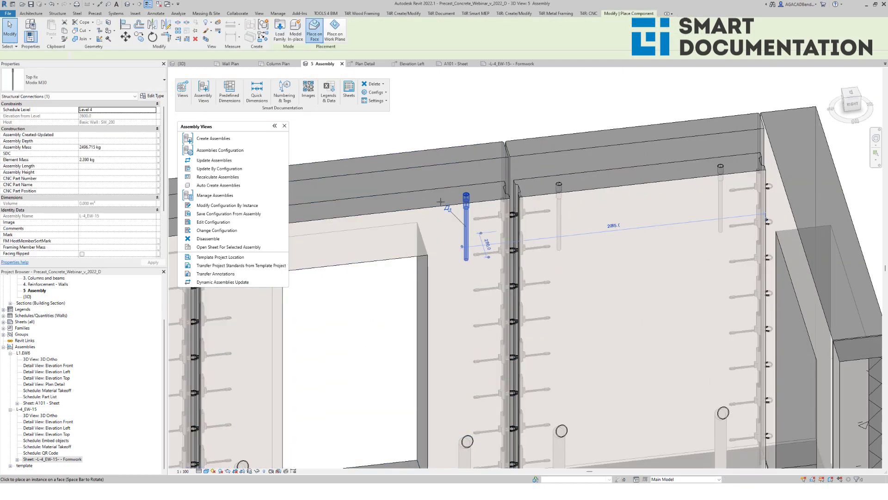
pyautogui.scroll(3, 441, 202)
pyautogui.click(435, 194)
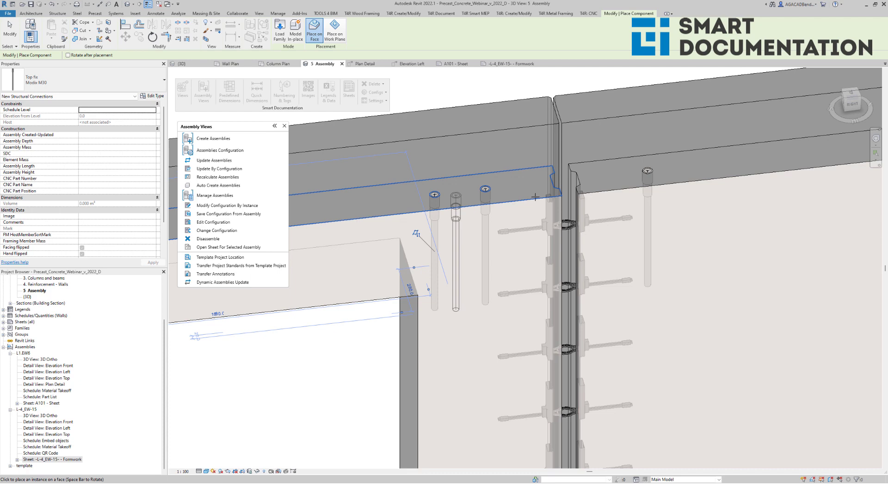
pyautogui.scroll(-2, 535, 196)
pyautogui.scroll(2, 323, 221)
# - Place another Modix M30 top fix beside the existing one on the other side of the window opening
pyautogui.click(328, 207)
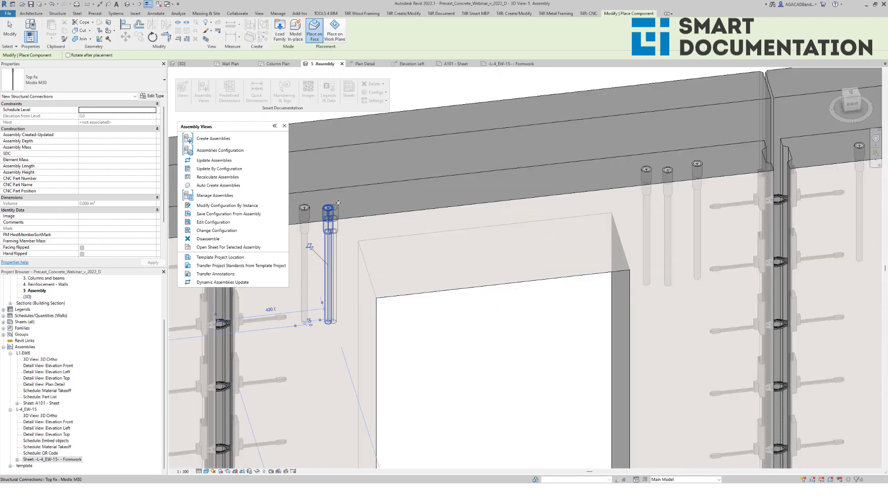
pyautogui.scroll(-4, 339, 203)
pyautogui.press('Escape')
pyautogui.press('Escape')
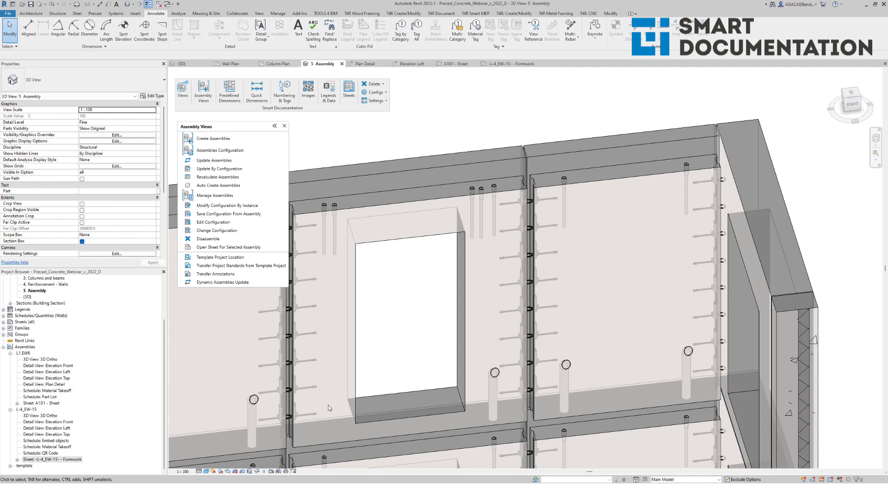
# - Update the wall assembly L-4_EW-15 with Update Assemblies and dismiss the resulting report
pyautogui.click(401, 171)
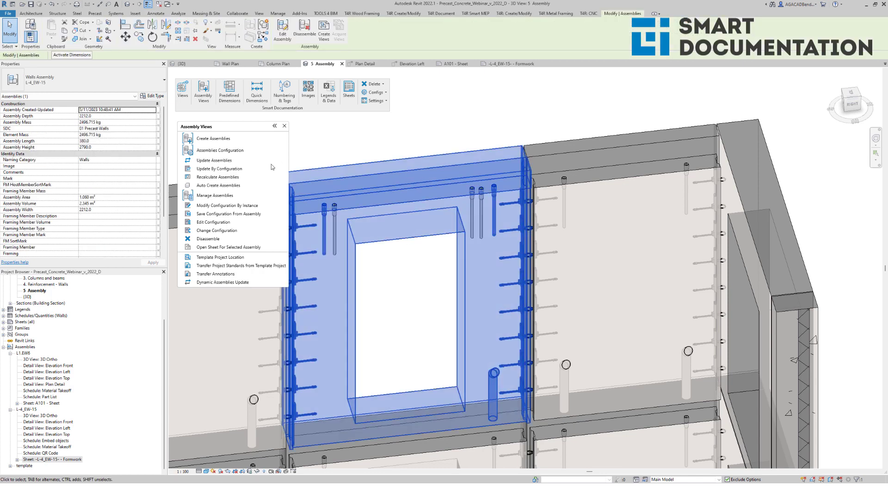
pyautogui.click(253, 163)
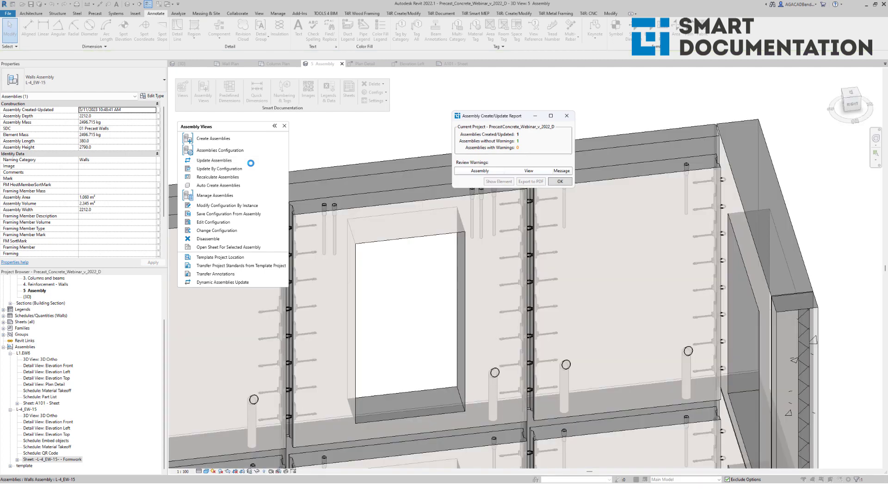
pyautogui.click(563, 184)
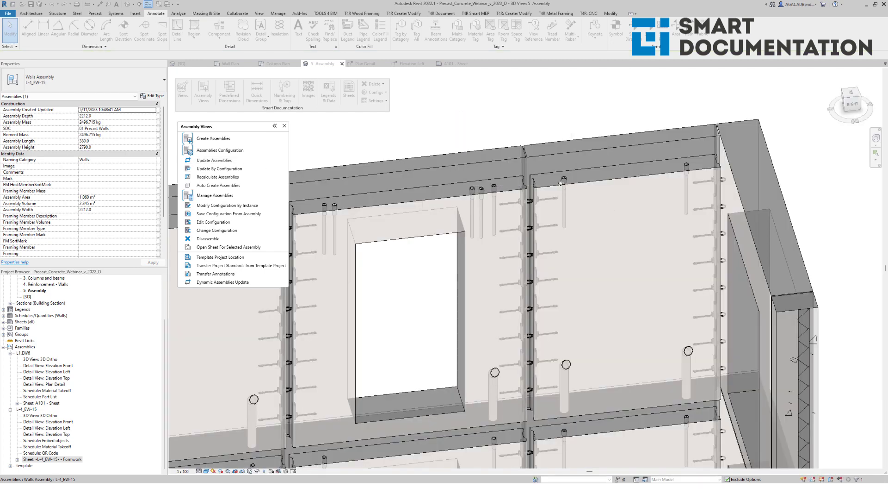
# - Reopen the Formwork sheet of L-4_EW-15 and examine the Modix M30 dimension line above the Elevation Front view
pyautogui.click(62, 459)
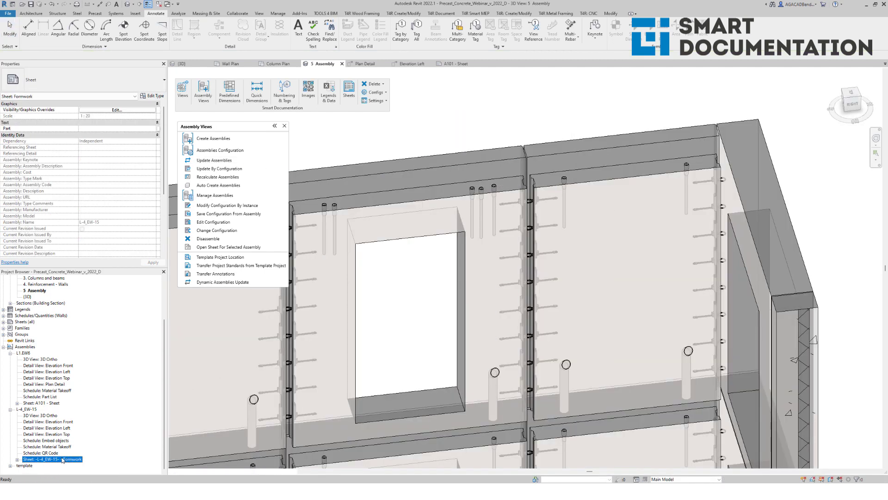
pyautogui.doubleClick(63, 459)
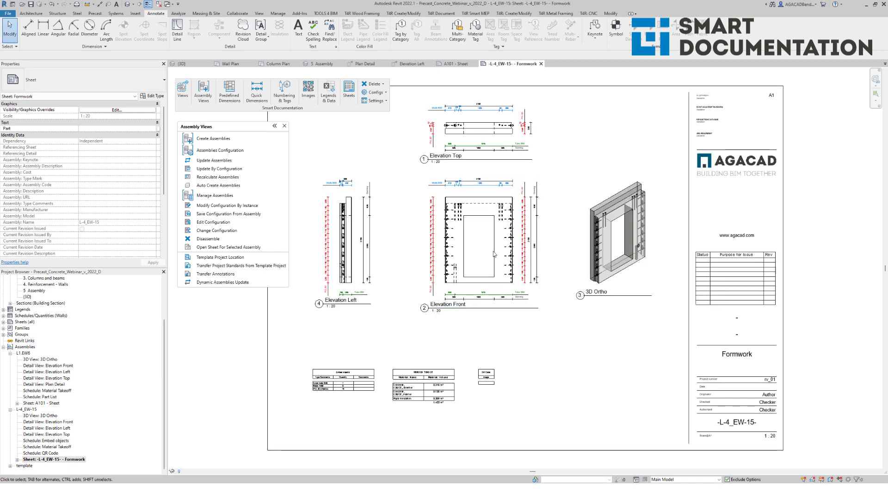
pyautogui.scroll(3, 487, 221)
pyautogui.scroll(2, 447, 217)
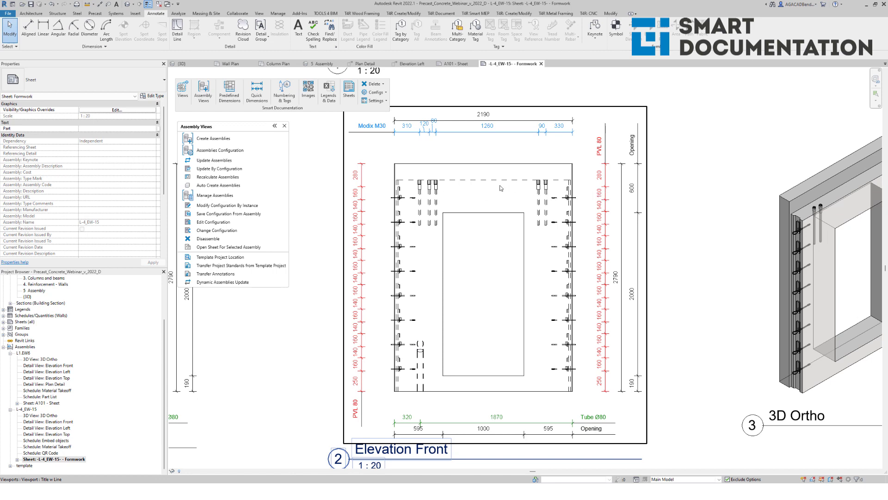
pyautogui.moveTo(390, 134); pyautogui.dragTo(404, 168, button='middle')
pyautogui.scroll(2, 404, 168)
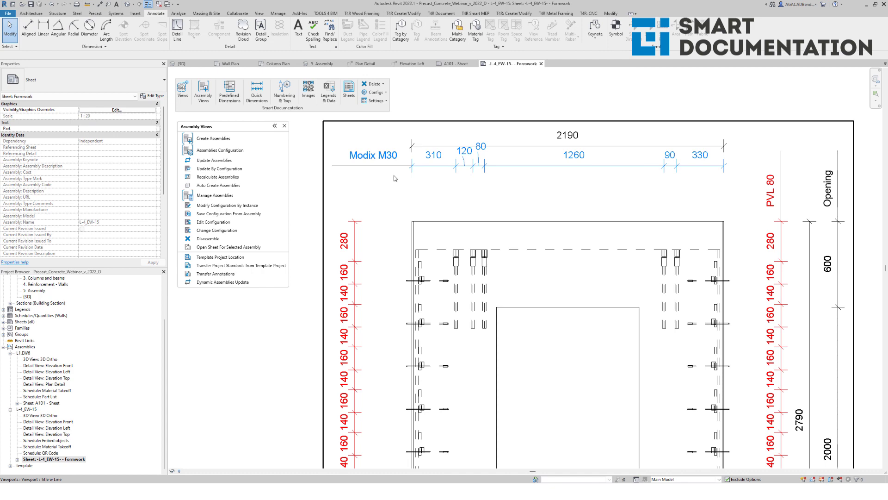
pyautogui.scroll(-5, 571, 185)
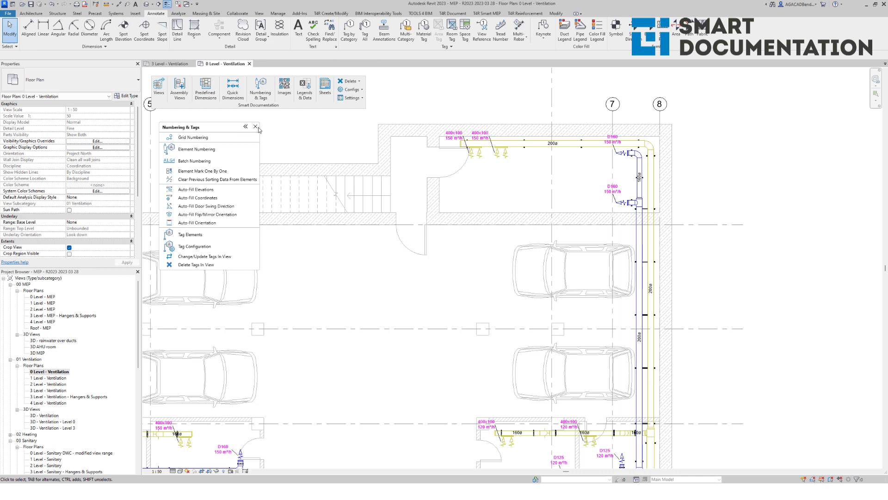
# - In the MEP project, replace the Numbering & Tags tools with the Assembly Views tools and open the 3D - Sanitary view
pyautogui.click(255, 126)
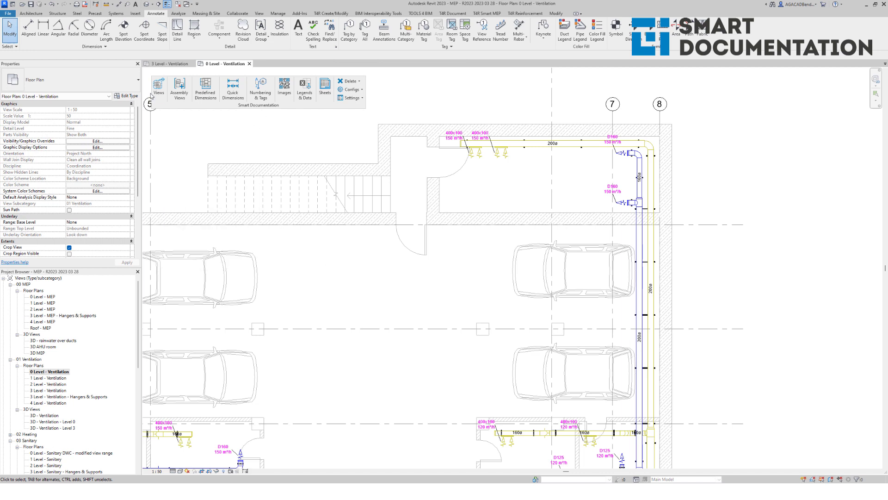
pyautogui.click(180, 88)
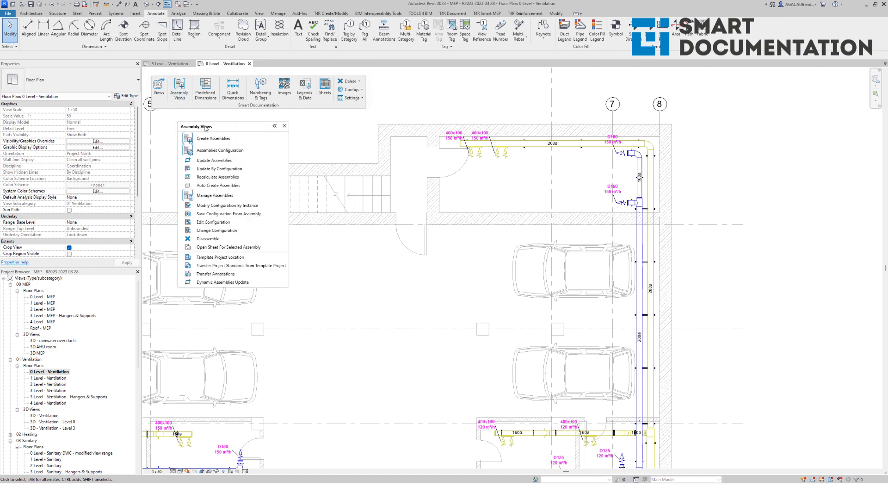
pyautogui.scroll(-5, 79, 414)
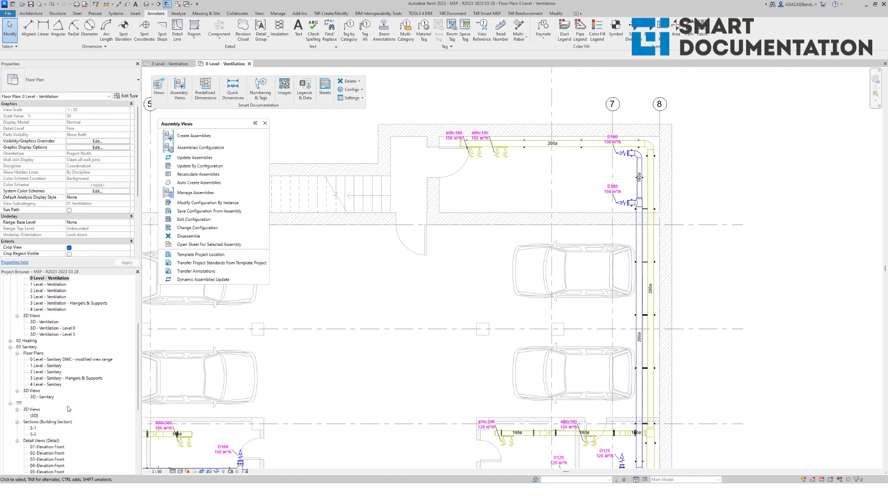
pyautogui.doubleClick(46, 397)
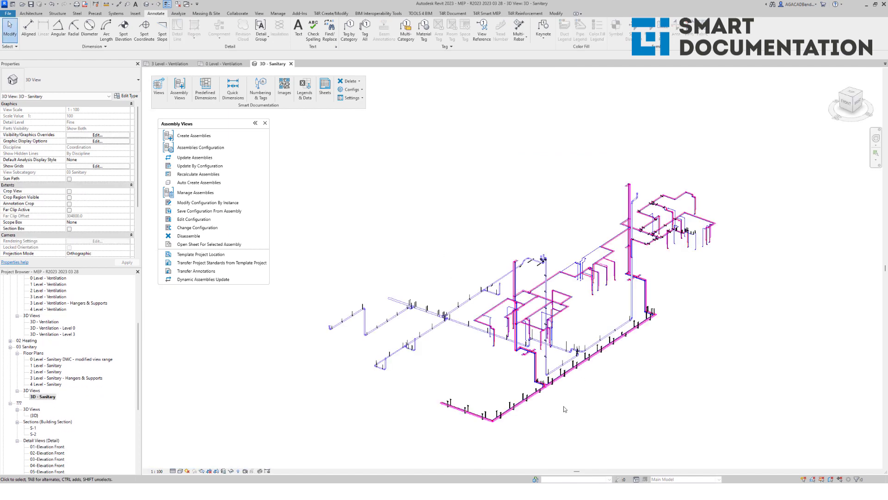
# - Create assemblies from two Unistrut frame hangers and four clevis hangers around the pipe offset, using the 02 Hangers shop drawing configuration
pyautogui.scroll(6, 564, 409)
pyautogui.scroll(4, 541, 355)
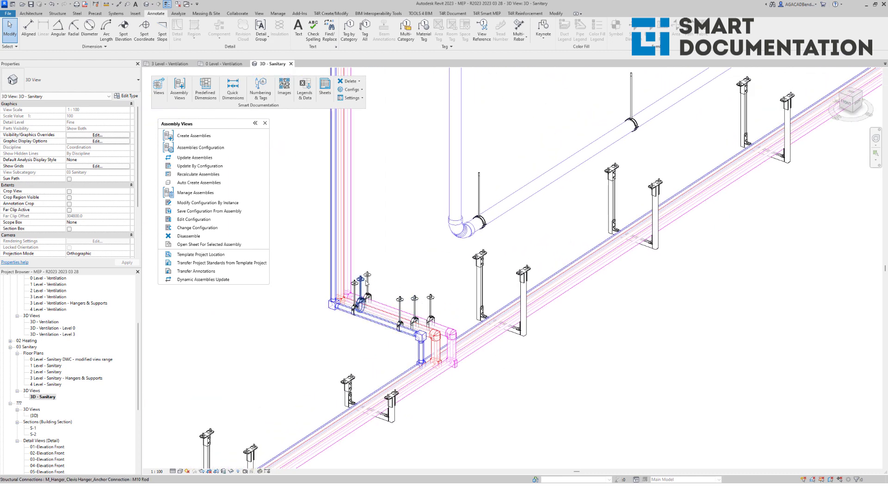
pyautogui.click(656, 245)
pyautogui.keyDown('ctrl'); pyautogui.click(523, 319); pyautogui.keyUp('ctrl')
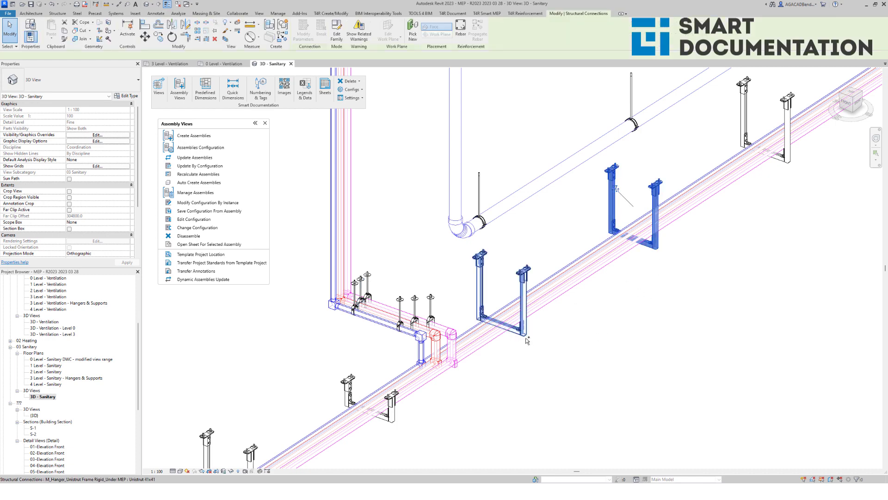
pyautogui.scroll(2, 445, 309)
pyautogui.click(425, 306)
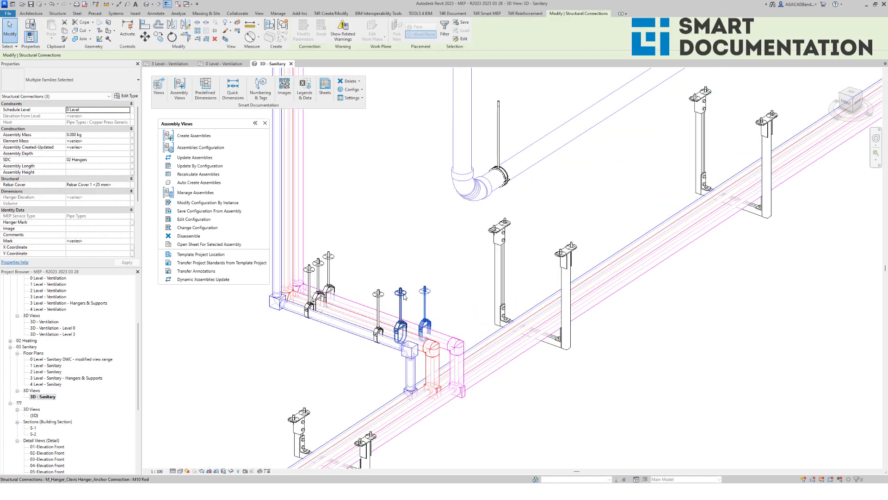
pyautogui.keyDown('ctrl'); pyautogui.click(400, 315); pyautogui.keyUp('ctrl')
pyautogui.keyDown('ctrl'); pyautogui.moveTo(348, 272); pyautogui.dragTo(315, 257); pyautogui.keyUp('ctrl')
pyautogui.click(216, 138)
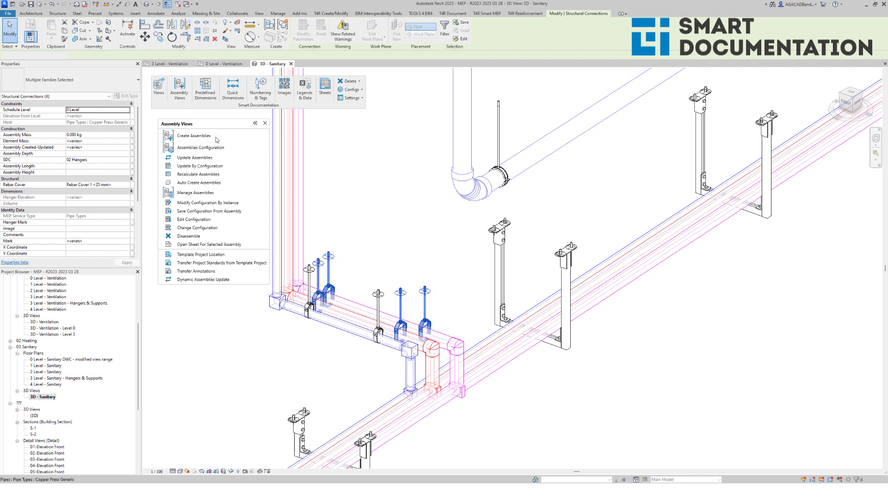
pyautogui.click(393, 147)
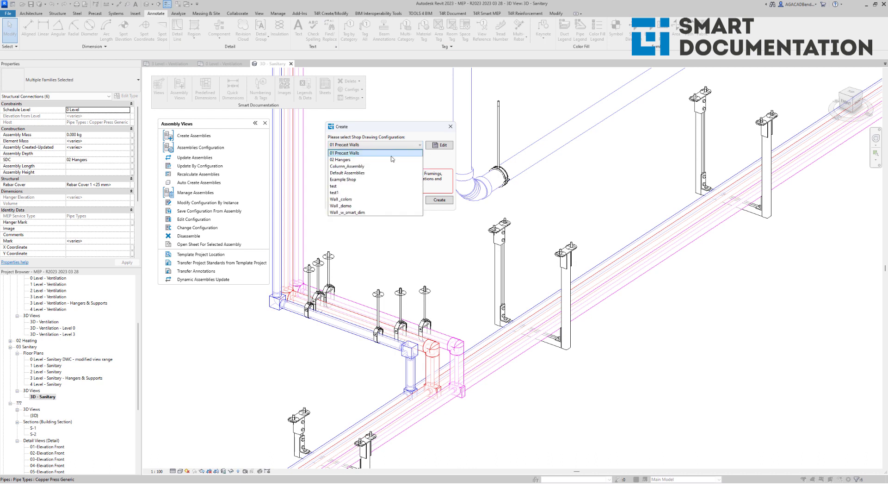
pyautogui.click(393, 159)
pyautogui.click(440, 200)
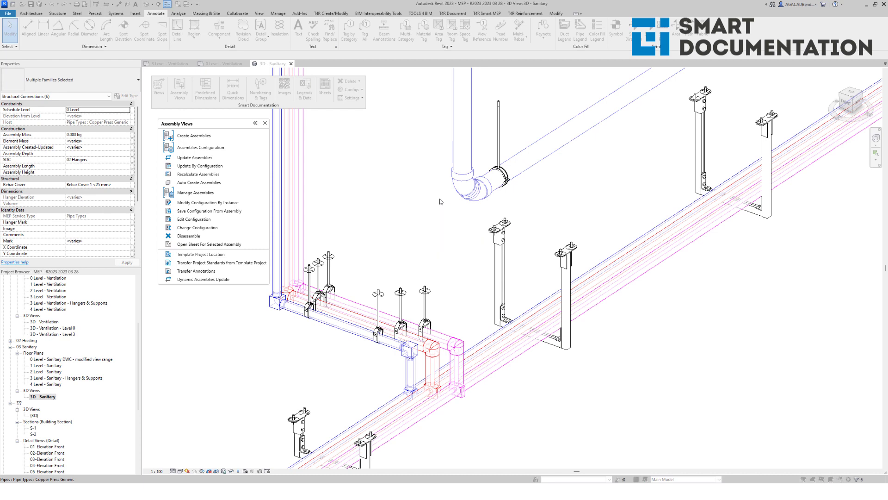
pyautogui.click(557, 181)
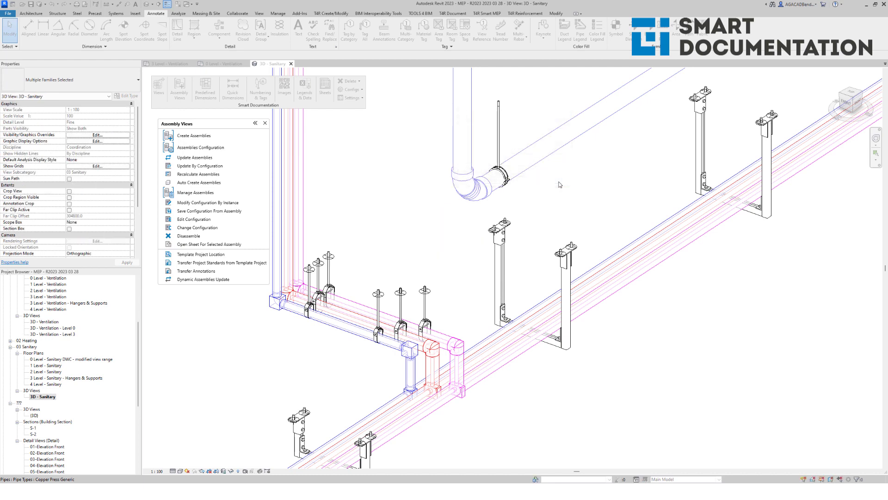
# - Find the H-003 assembly in the project and open its sheet
pyautogui.scroll(-5, 92, 407)
pyautogui.scroll(-1, 92, 411)
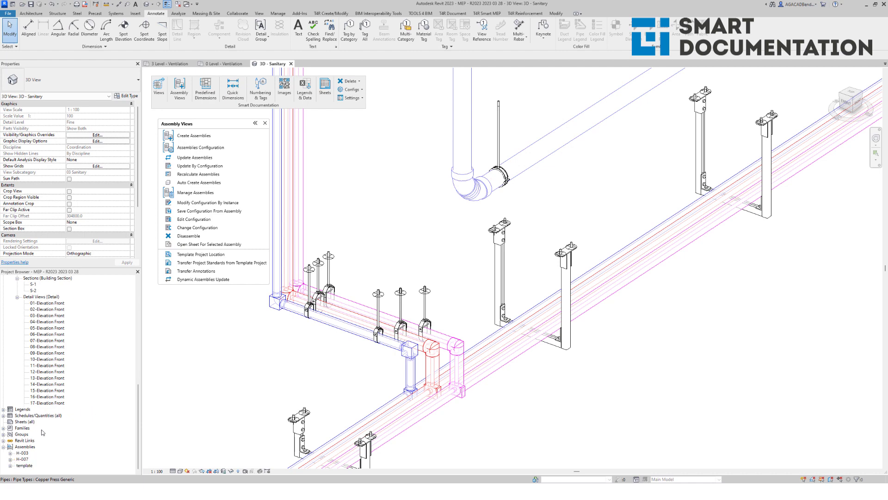
pyautogui.click(23, 459)
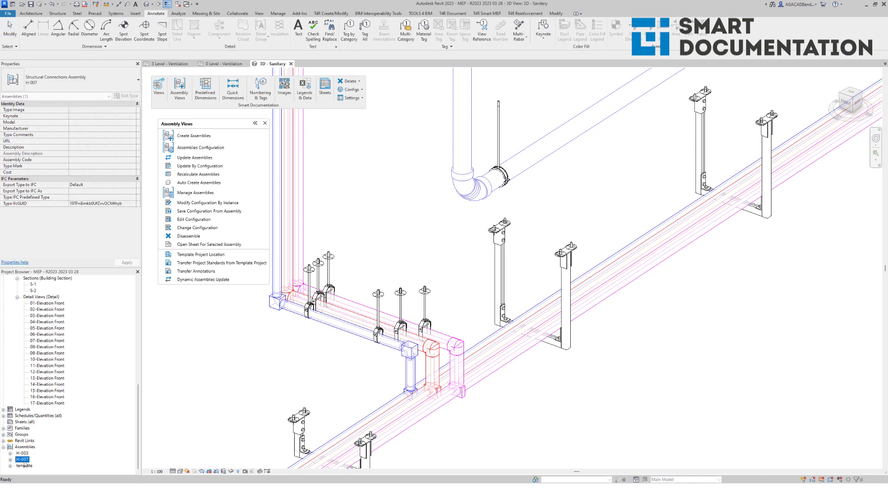
pyautogui.click(11, 452)
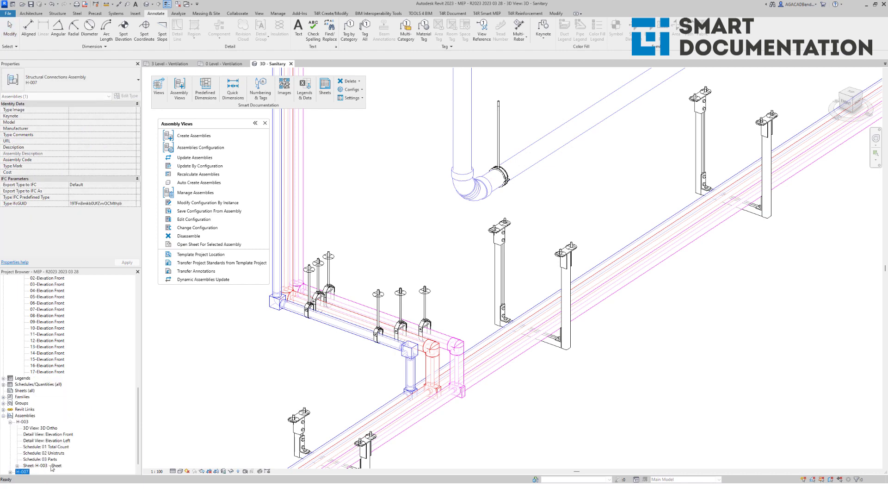
pyautogui.doubleClick(51, 465)
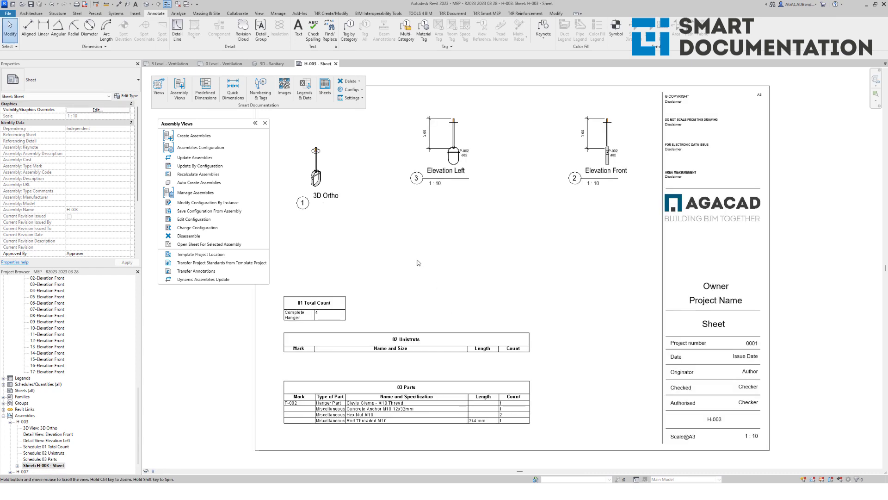
# - Examine the hanger's dimensioned and tagged elevations and the Total Count, Unistruts and Parts schedules on sheet H-003
pyautogui.moveTo(419, 263); pyautogui.dragTo(431, 289, button='middle')
pyautogui.scroll(5, 481, 143)
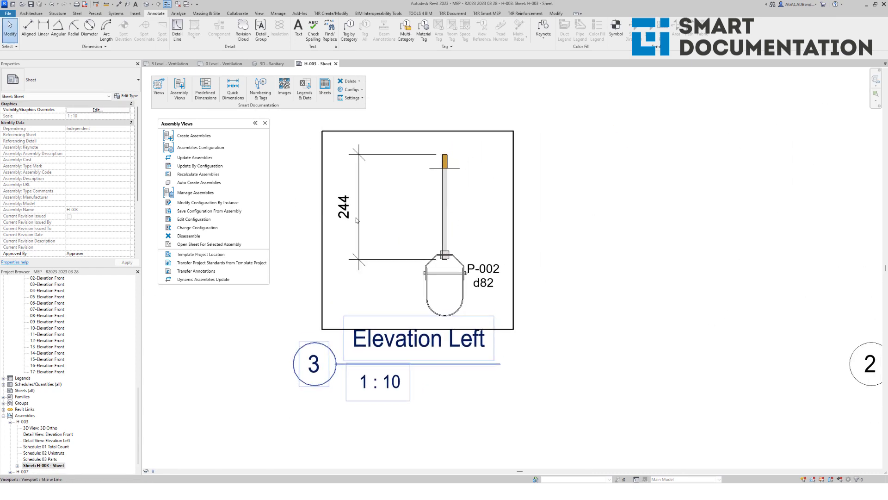
pyautogui.scroll(-2, 346, 215)
pyautogui.scroll(-3, 371, 232)
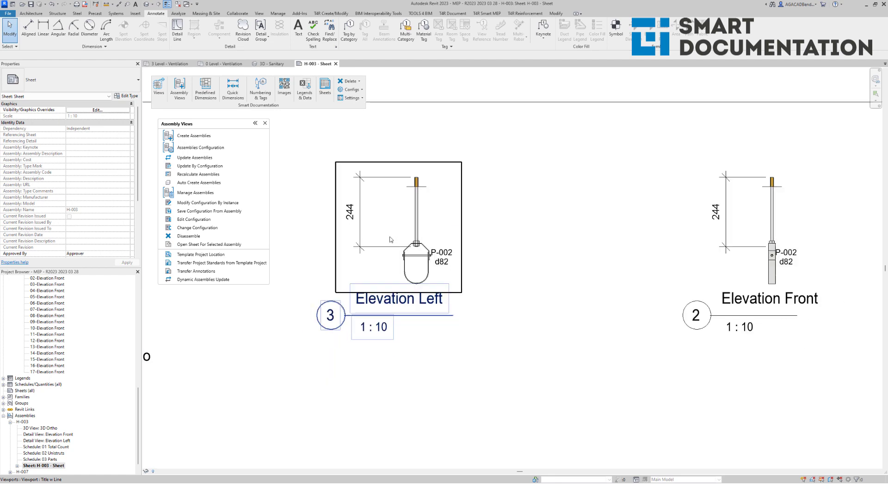
pyautogui.scroll(-2, 461, 297)
pyautogui.scroll(5, 444, 333)
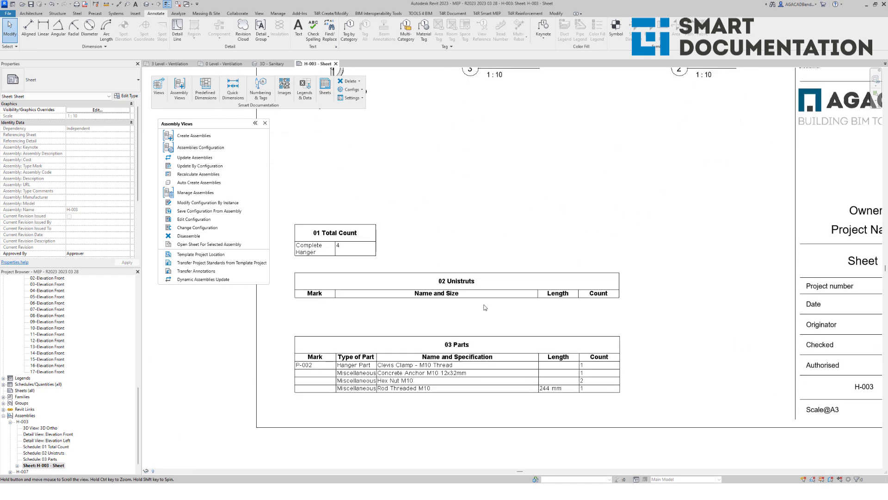
pyautogui.moveTo(425, 315); pyautogui.dragTo(454, 310, button='middle')
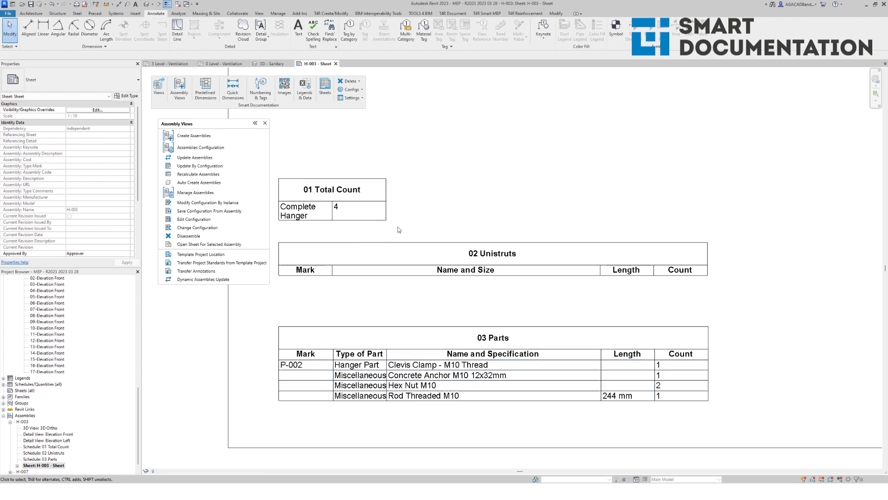
pyautogui.moveTo(412, 226); pyautogui.dragTo(441, 226, button='middle')
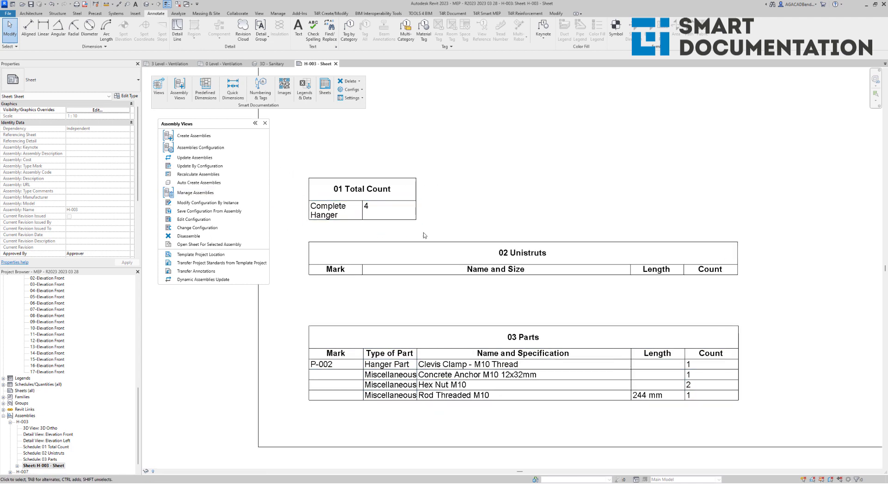
pyautogui.scroll(-1, 48, 443)
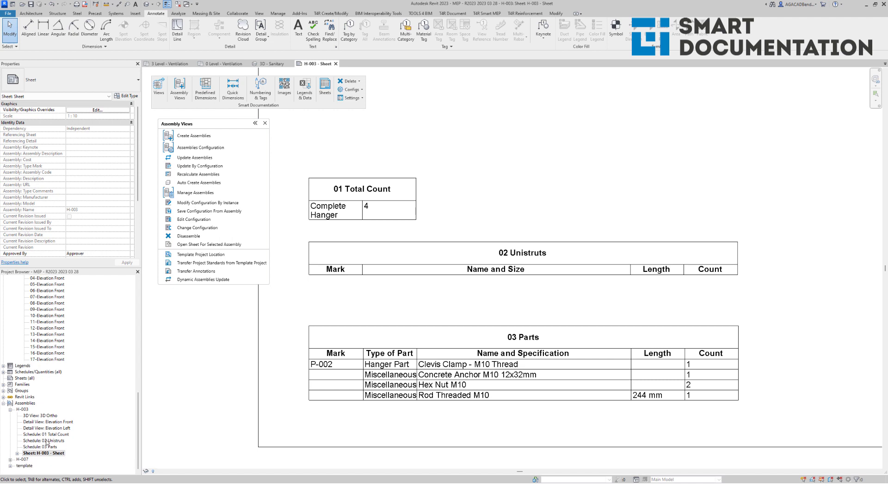
# - Open the H-007 assembly's sheet and examine its dimensioned elevations and the Total Count, Unistruts and Parts schedules
pyautogui.click(10, 460)
pyautogui.click(48, 466)
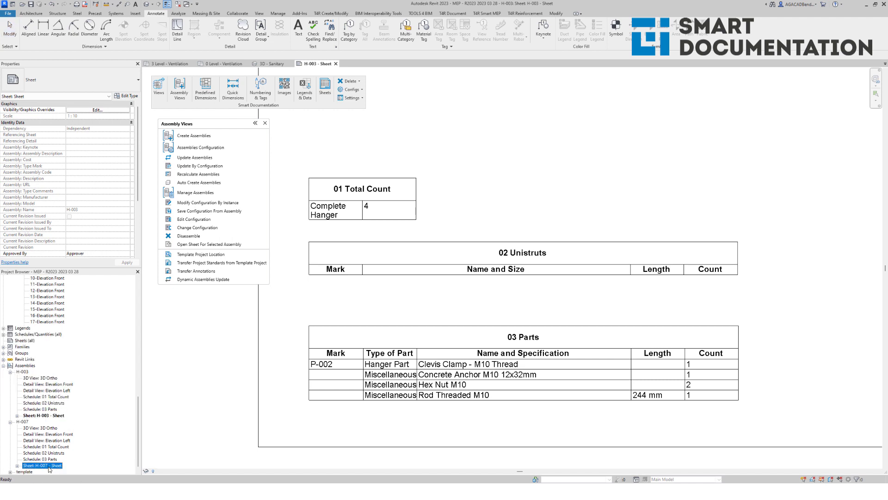
pyautogui.doubleClick(49, 465)
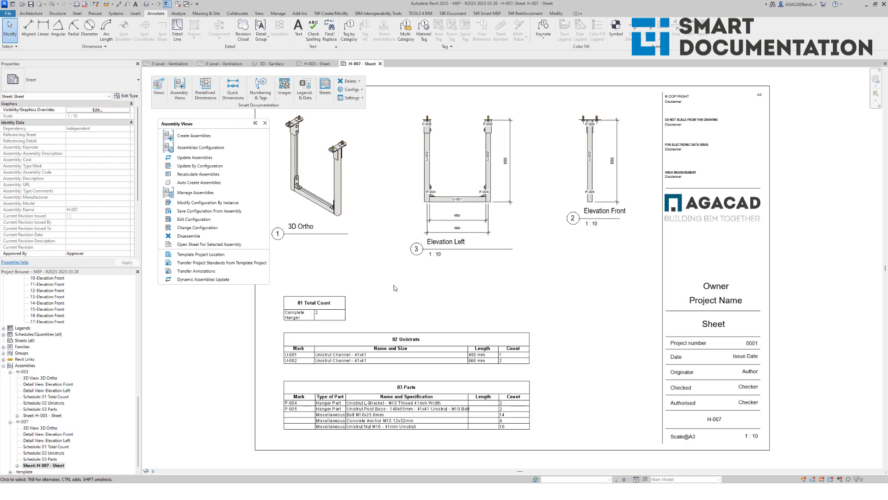
pyautogui.scroll(5, 415, 111)
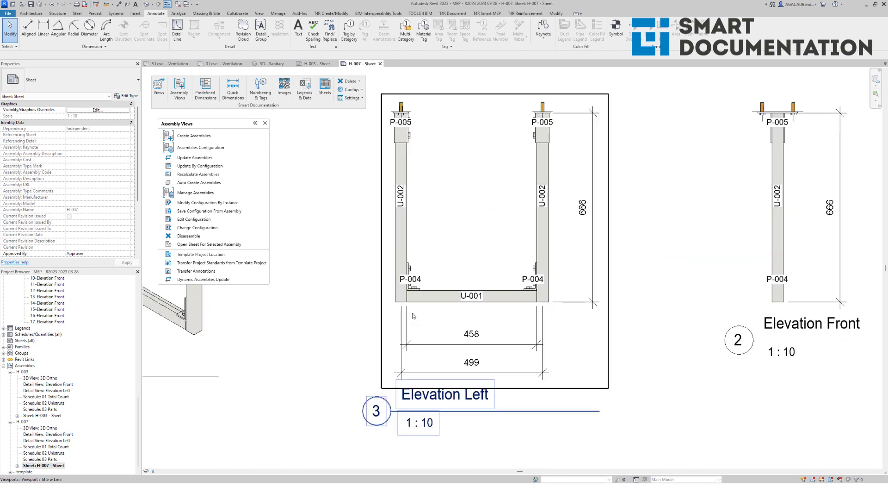
pyautogui.scroll(-5, 413, 316)
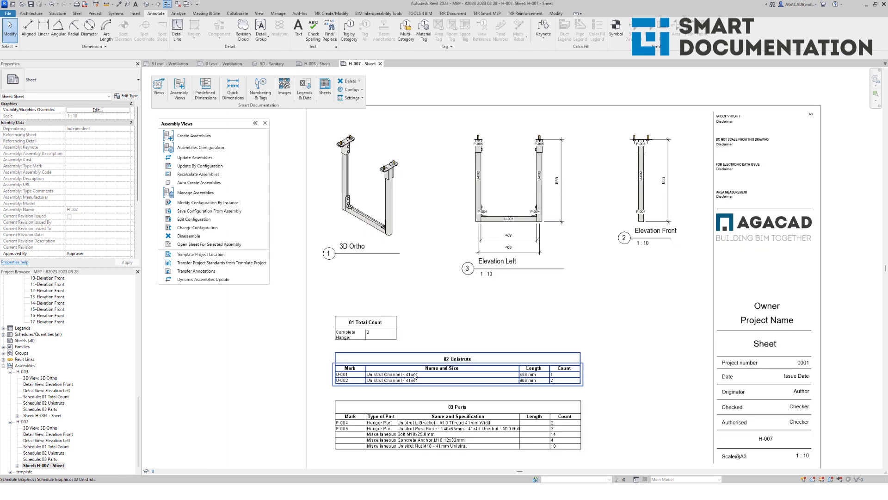
pyautogui.scroll(3, 416, 376)
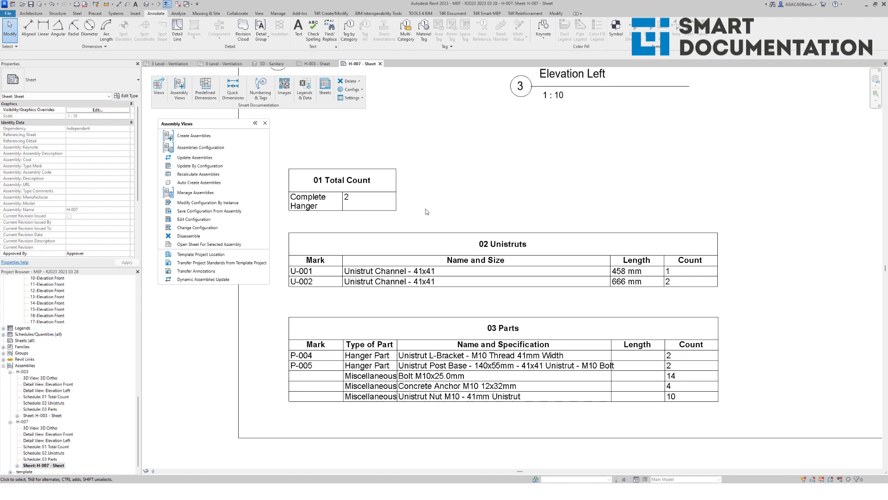
# - Replace the Assembly Views tools with the Views tools and open the 0 Level - MEP floor plan
pyautogui.click(265, 123)
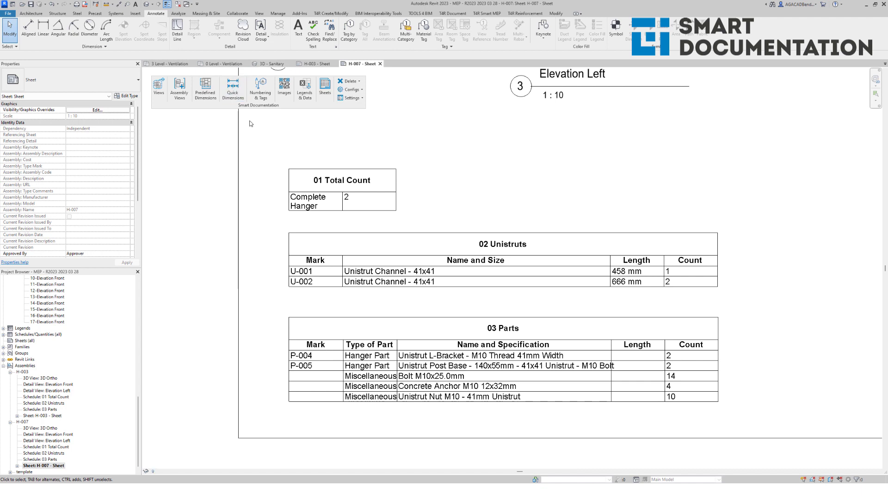
pyautogui.click(159, 86)
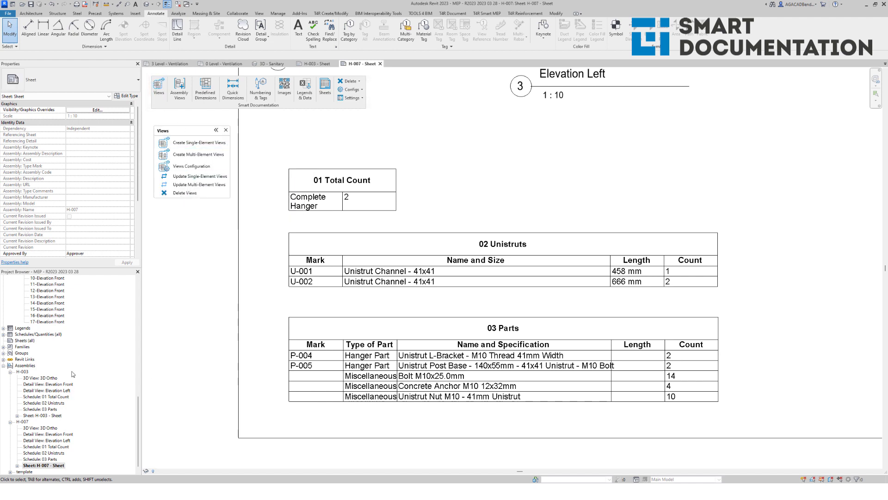
pyautogui.scroll(12, 72, 374)
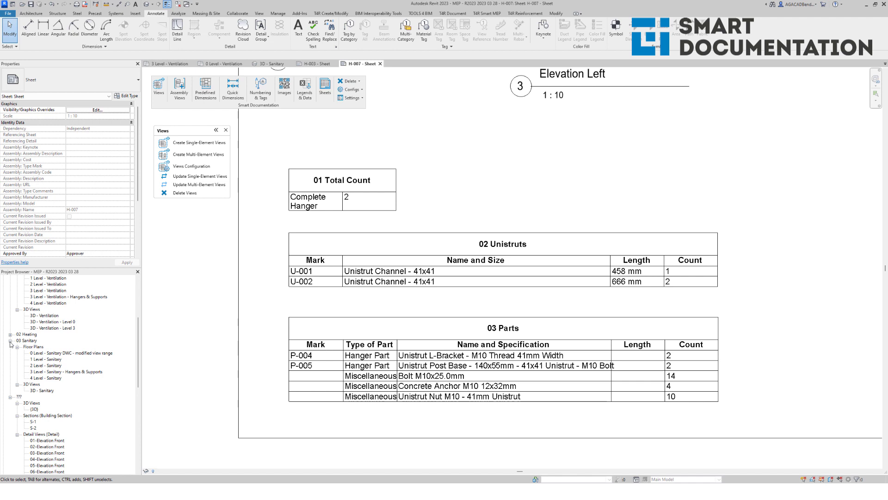
pyautogui.click(10, 341)
pyautogui.scroll(4, 18, 345)
pyautogui.click(10, 341)
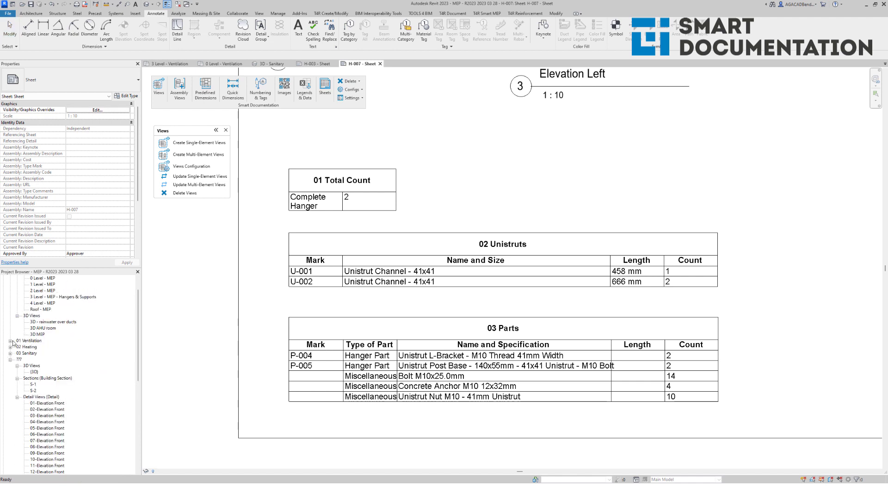
pyautogui.scroll(2, 51, 324)
pyautogui.click(44, 296)
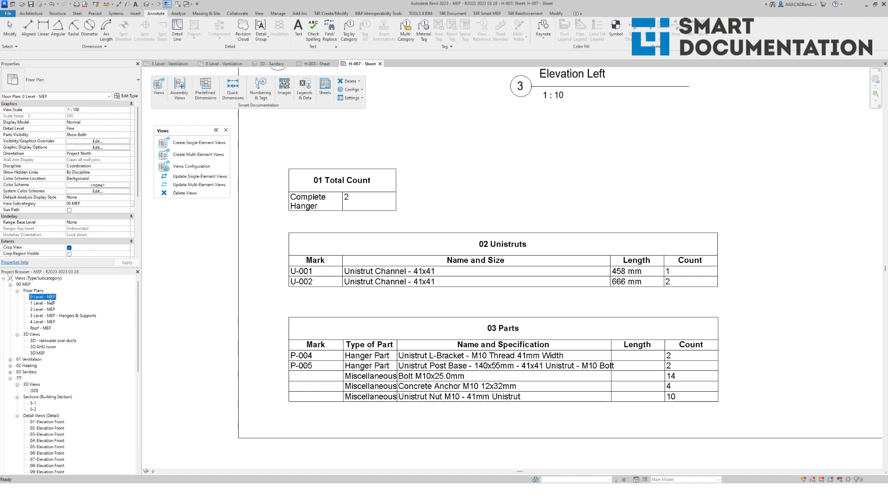
pyautogui.doubleClick(49, 298)
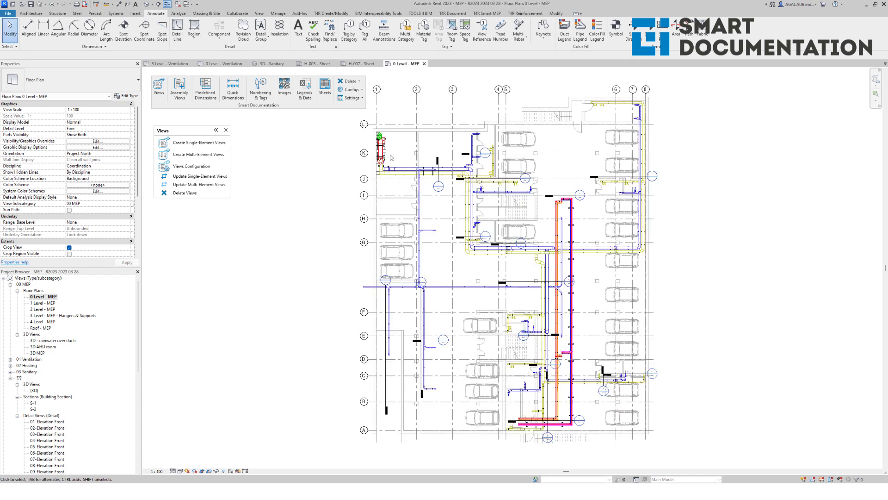
# - Create multi-element view 18 for the air handling equipment near grid K, using the 01 Hanger Sections configuration, and review its front elevation
pyautogui.scroll(5, 391, 157)
pyautogui.moveTo(428, 174); pyautogui.dragTo(360, 263, button='middle')
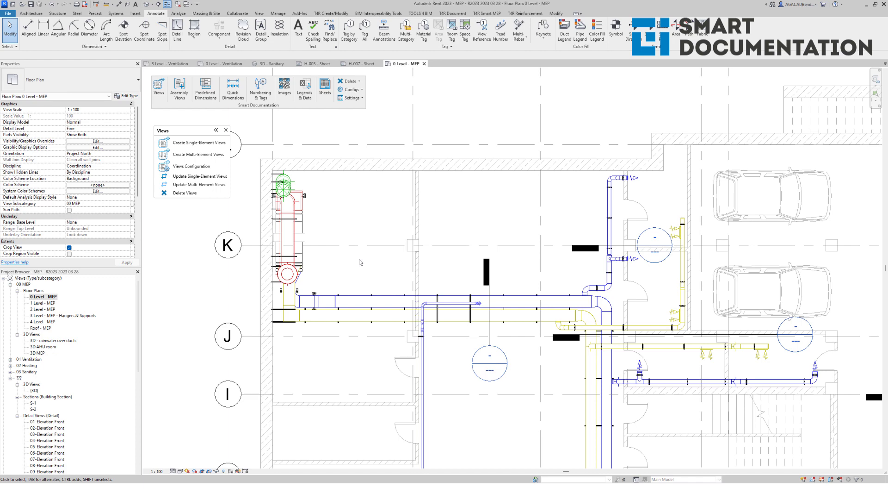
pyautogui.click(284, 318)
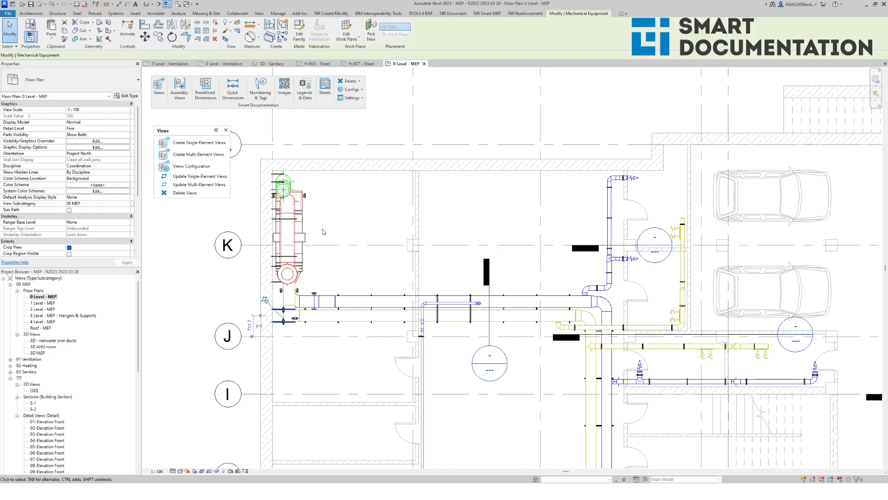
pyautogui.keyDown('ctrl'); pyautogui.click(284, 220); pyautogui.keyUp('ctrl')
pyautogui.scroll(2, 282, 190)
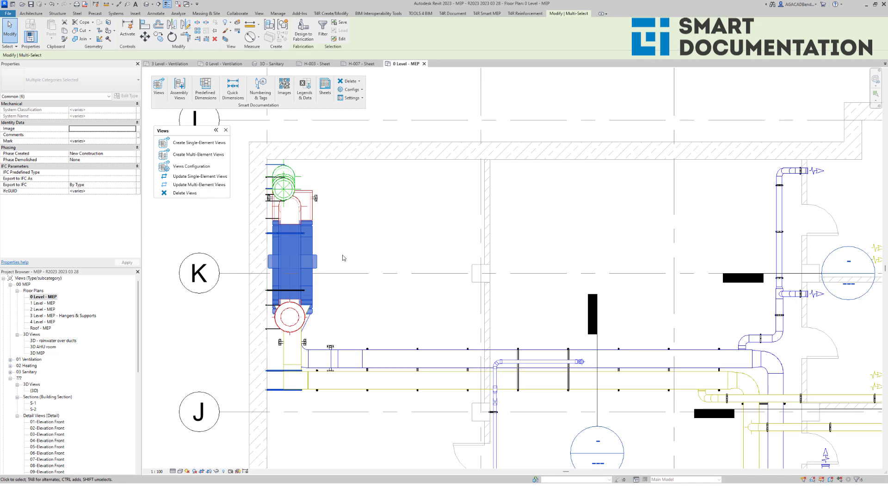
pyautogui.scroll(-2, 343, 254)
pyautogui.click(207, 157)
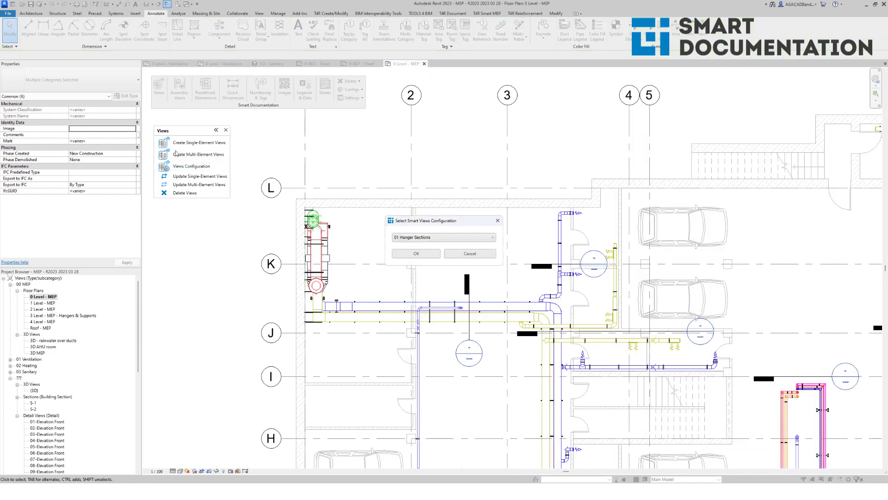
pyautogui.click(440, 254)
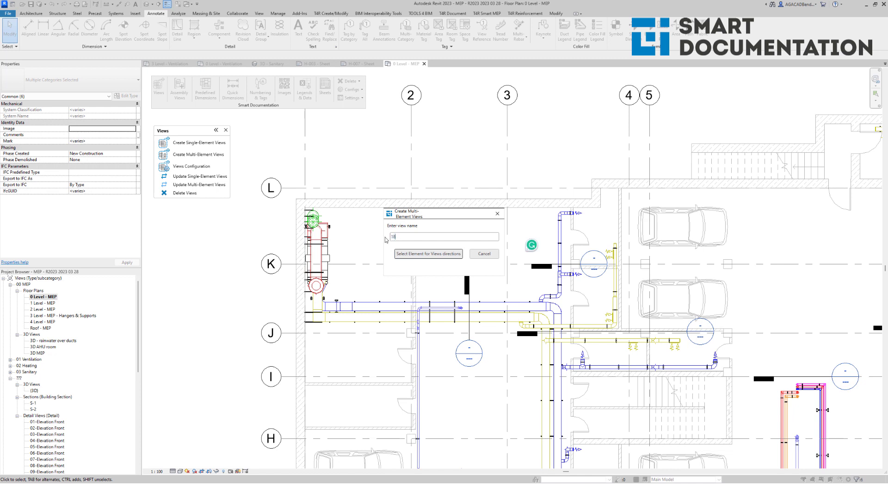
pyautogui.click(413, 254)
pyautogui.click(331, 260)
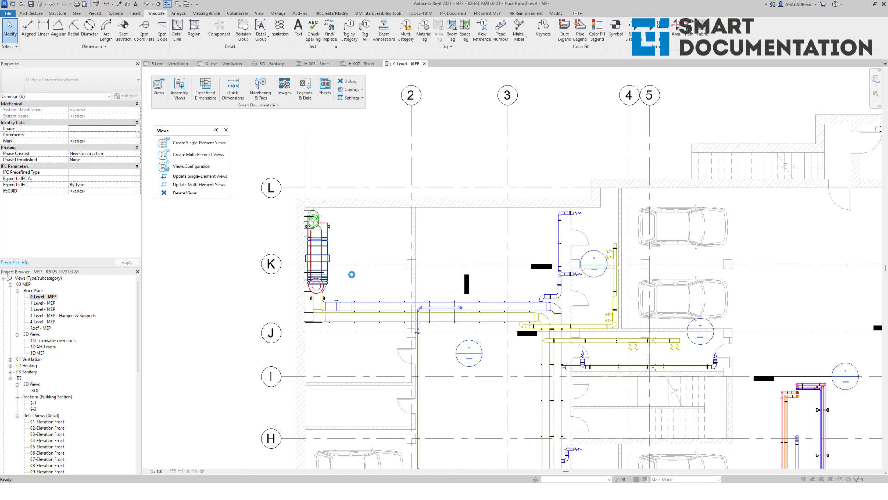
pyautogui.click(516, 262)
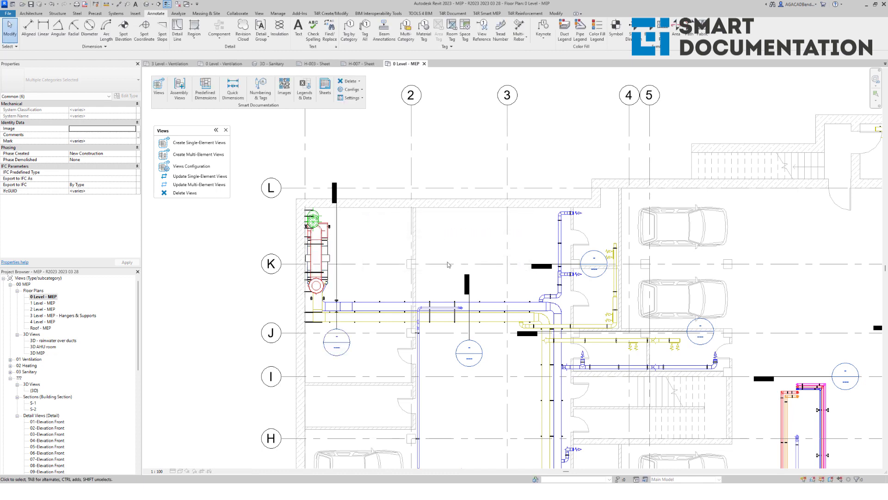
pyautogui.doubleClick(323, 346)
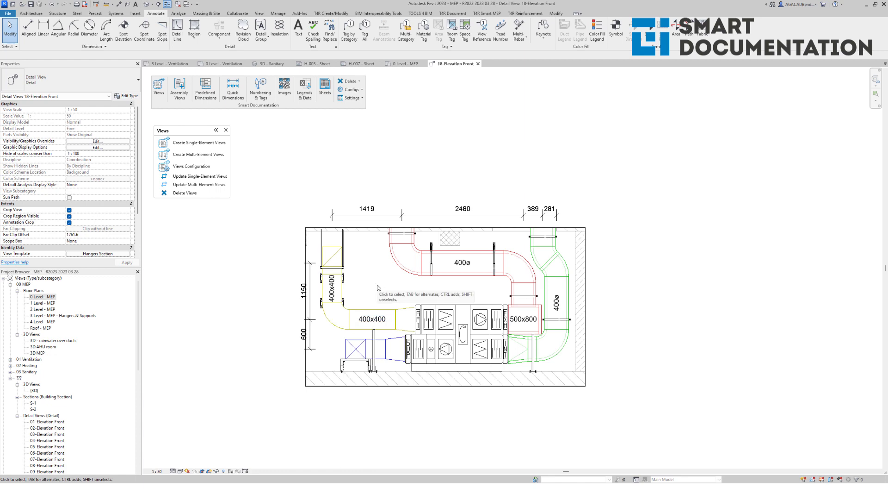
pyautogui.click(478, 65)
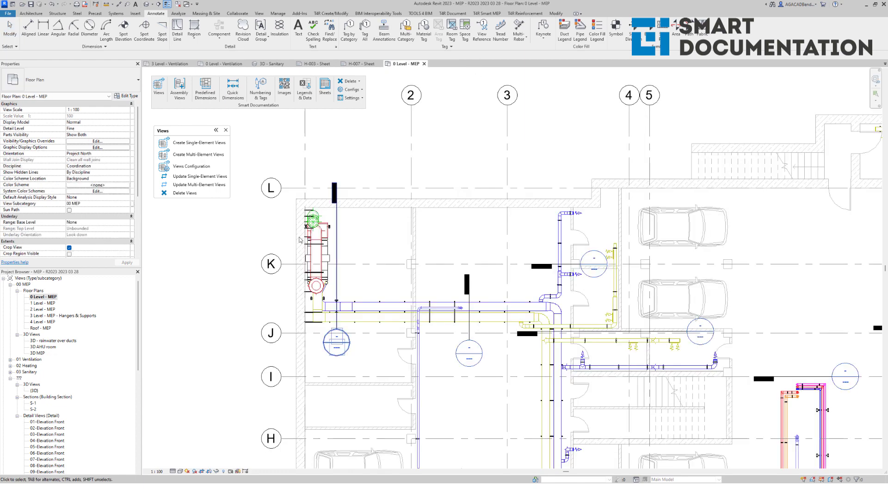
# - Create multi-element view 19 for the blue round duct run between grids J and I, and review its front elevation
pyautogui.scroll(3, 531, 302)
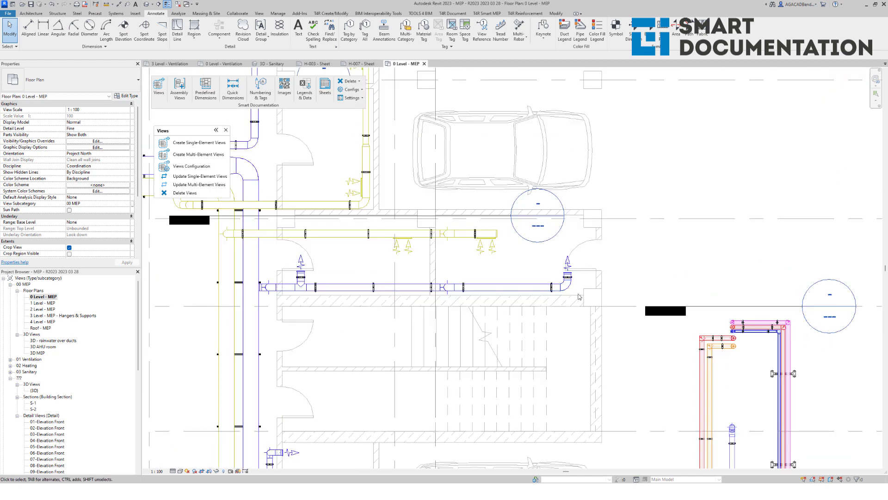
pyautogui.moveTo(580, 294); pyautogui.dragTo(269, 259)
pyautogui.click(206, 159)
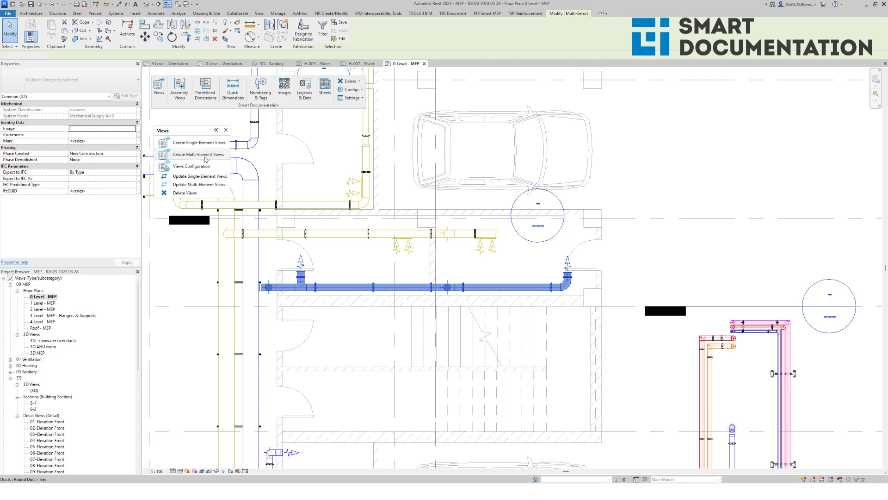
pyautogui.click(424, 255)
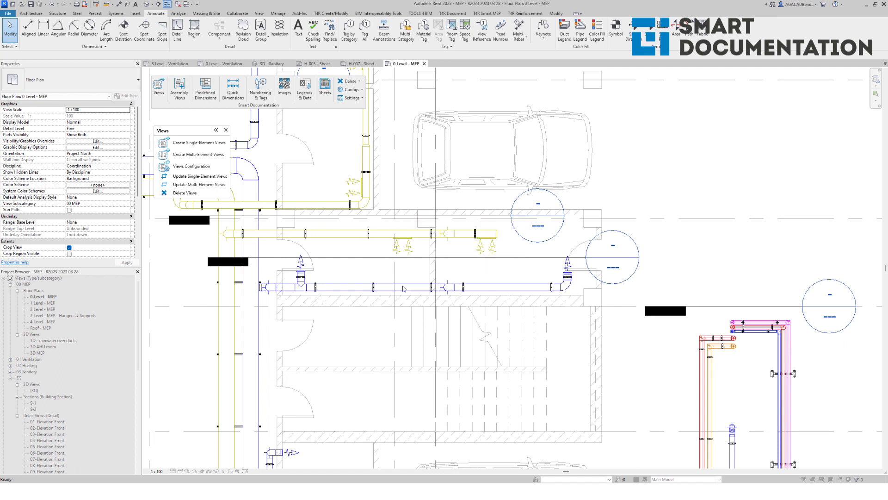
pyautogui.click(509, 267)
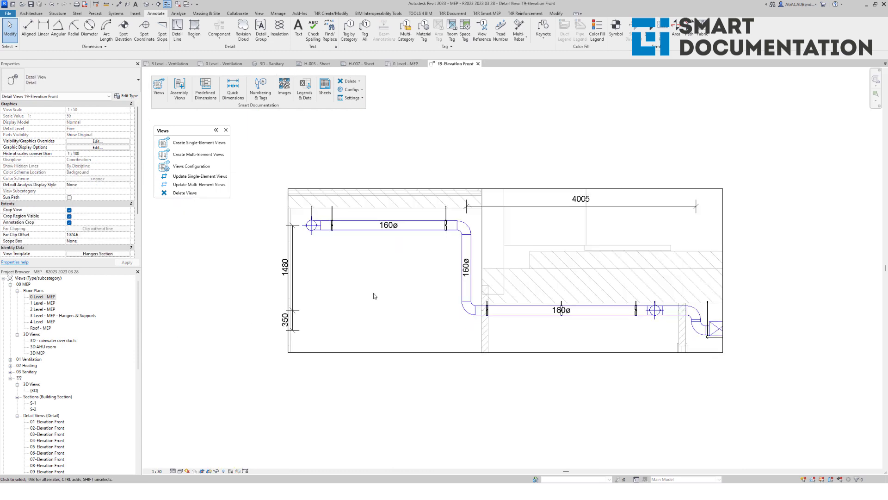
pyautogui.scroll(-1, 374, 295)
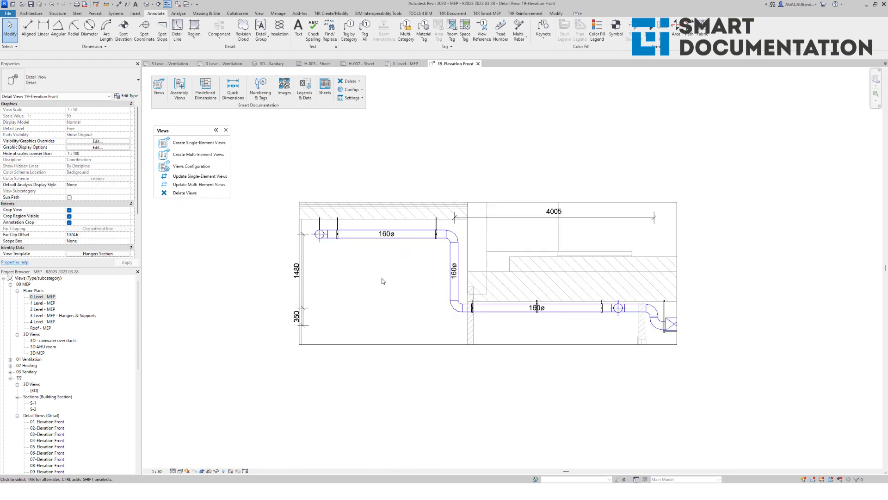
pyautogui.click(477, 64)
# - Place detail views 01-Elevation Front through 19-Elevation Front on sheets using the 01 Plan + Hanger Sections configuration
pyautogui.scroll(-3, 348, 284)
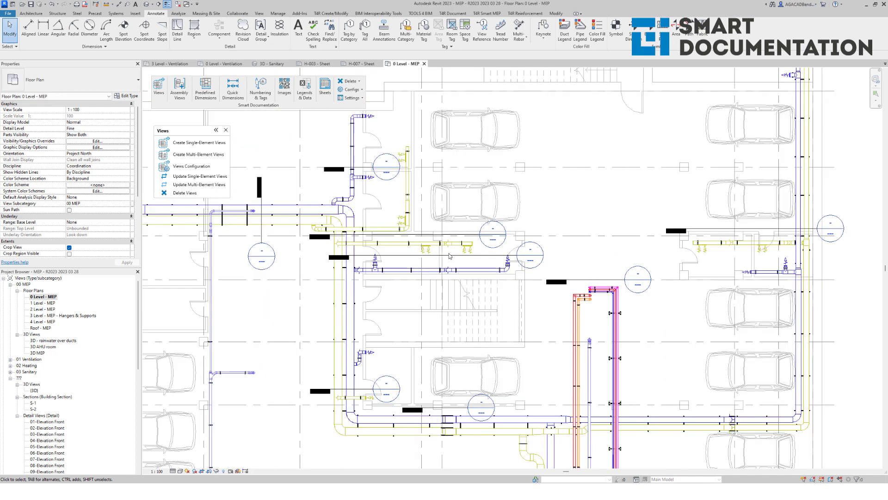
pyautogui.moveTo(348, 284); pyautogui.dragTo(404, 291, button='middle')
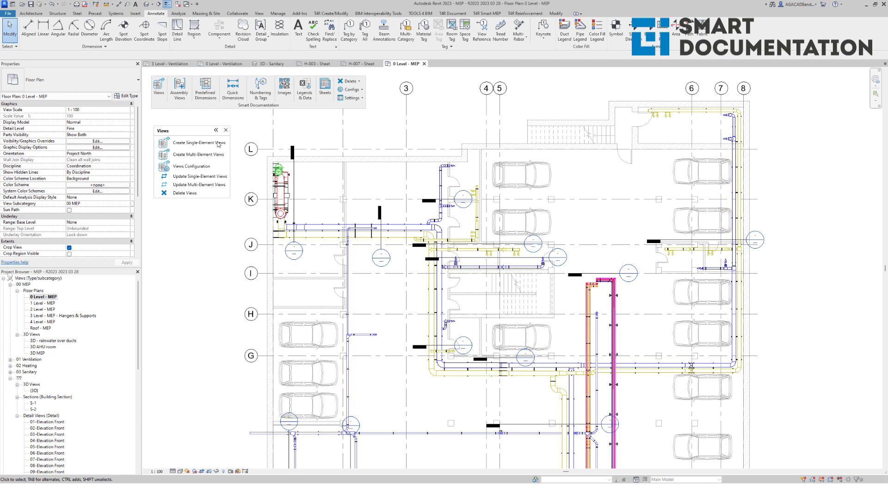
pyautogui.click(325, 85)
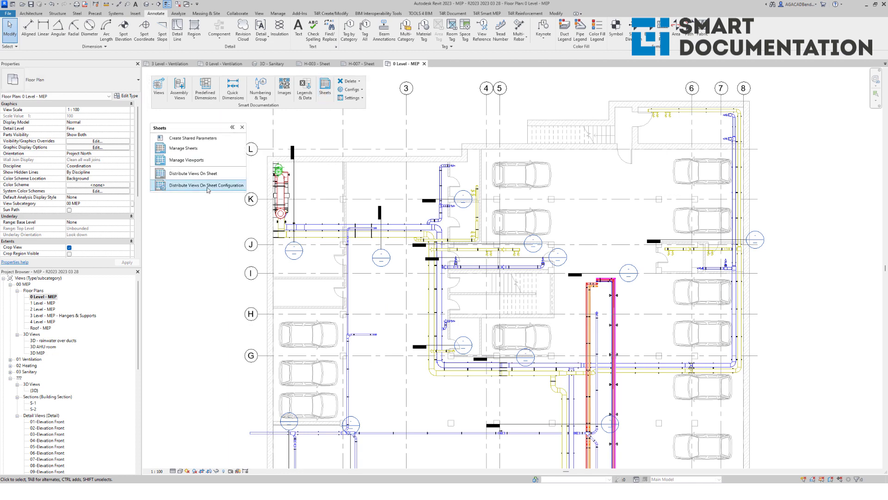
pyautogui.click(207, 186)
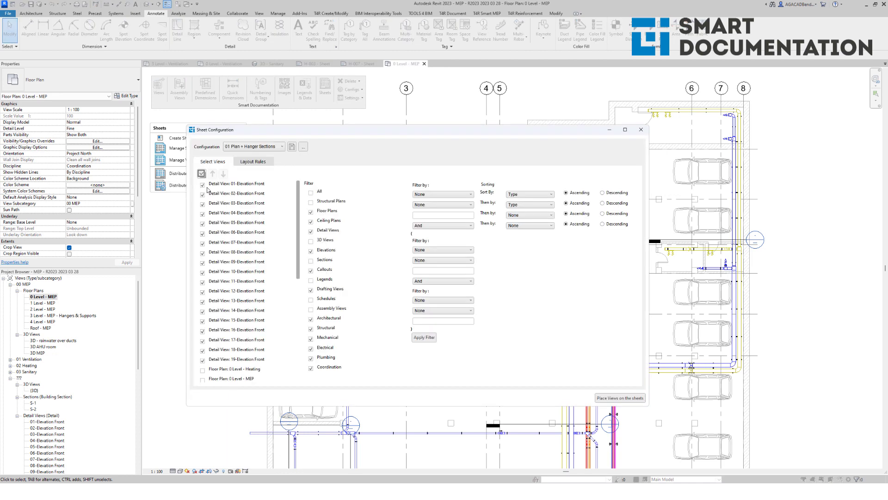
pyautogui.click(220, 184)
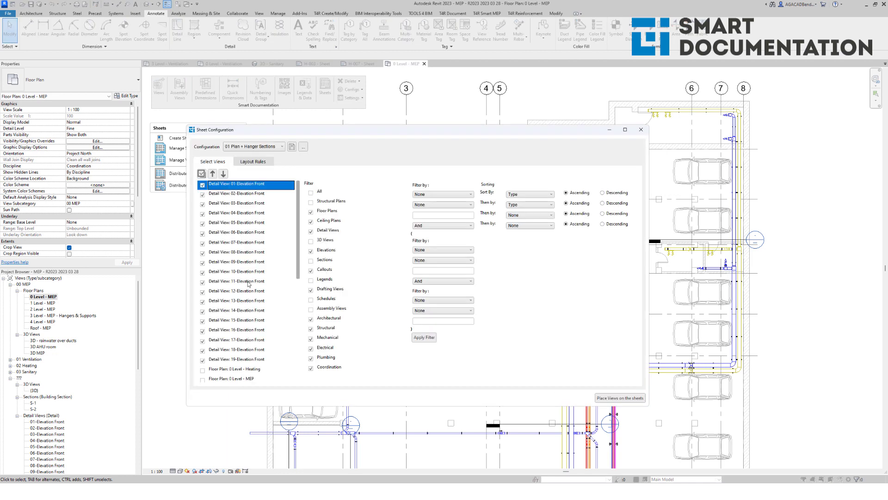
pyautogui.click(259, 358)
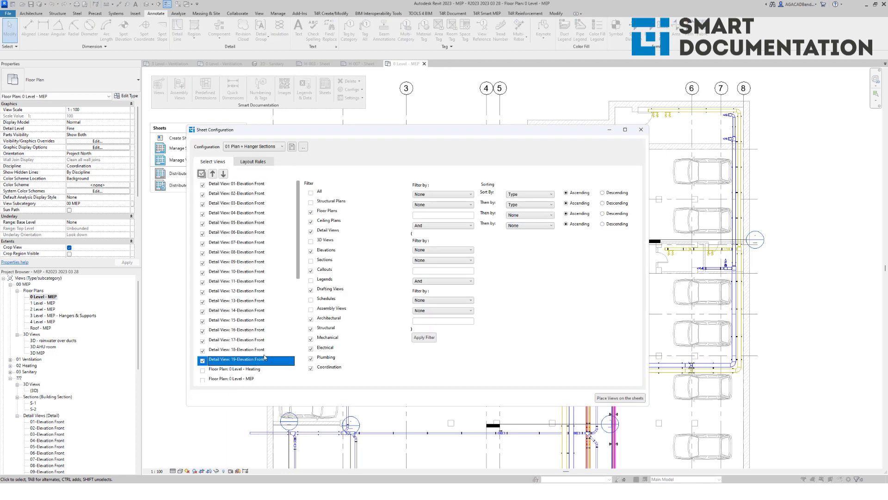
pyautogui.click(622, 400)
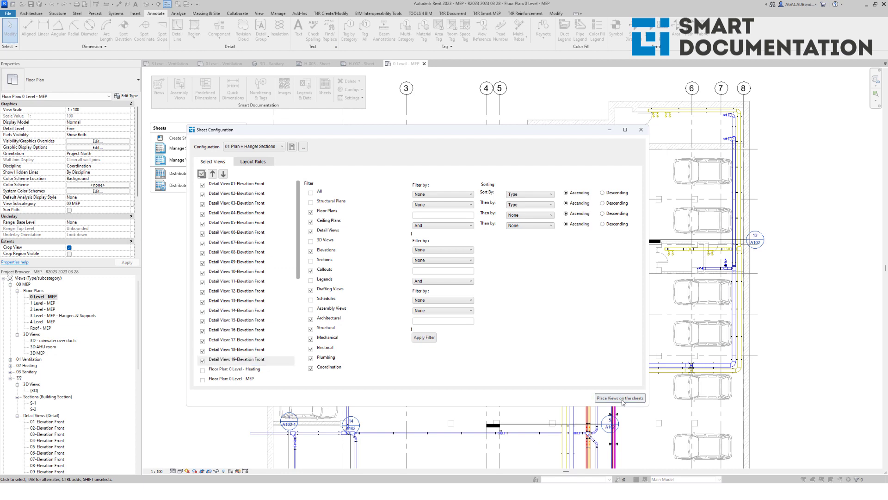
pyautogui.click(641, 130)
# - Check the section markers' sheet references on the plan, and review the distributed elevation views on sheets A102 and A102-1
pyautogui.scroll(2, 377, 275)
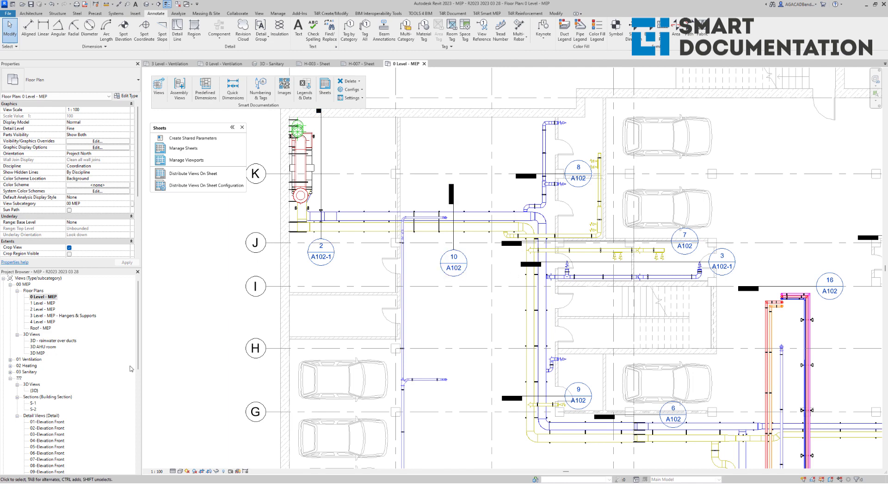
pyautogui.scroll(-9, 101, 380)
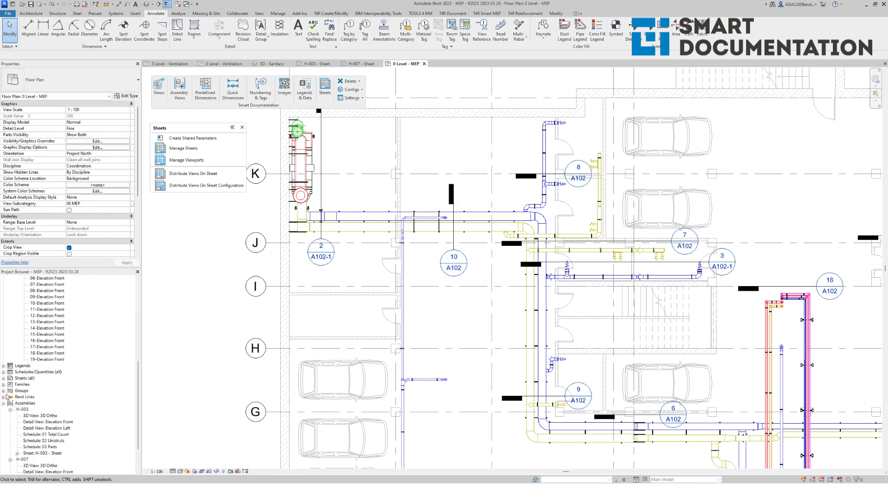
pyautogui.click(4, 378)
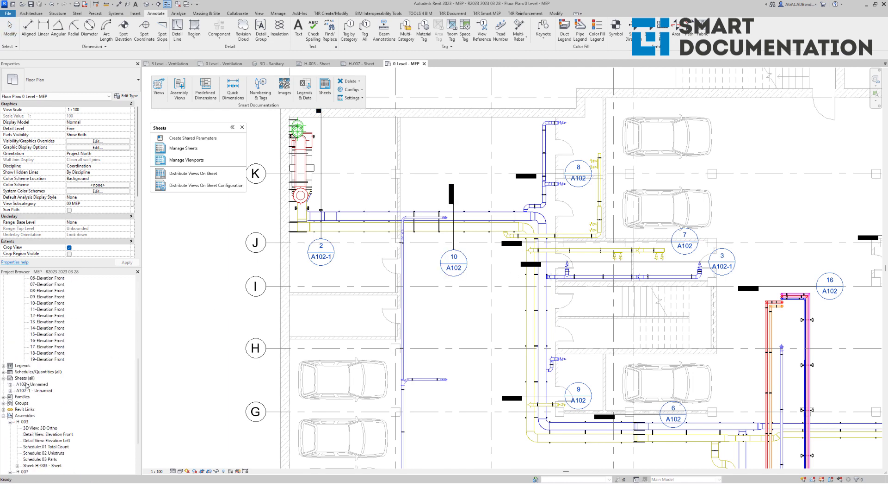
pyautogui.click(31, 384)
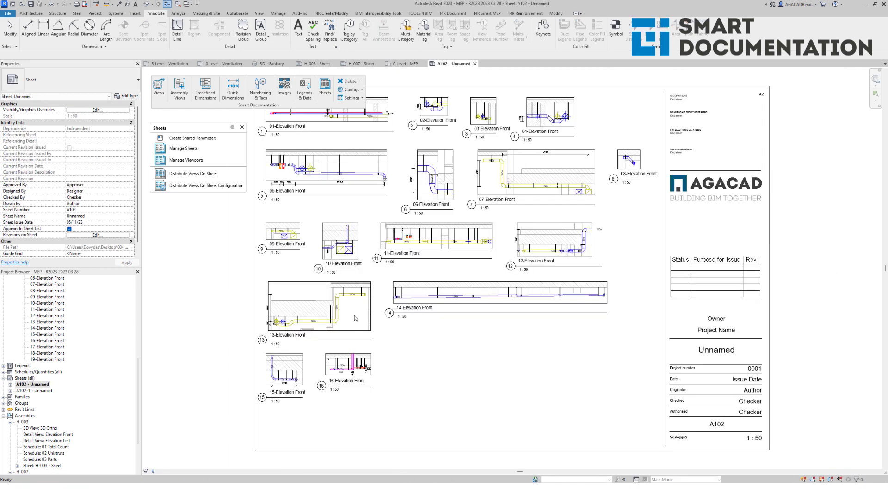
pyautogui.moveTo(448, 354); pyautogui.dragTo(470, 390, button='middle')
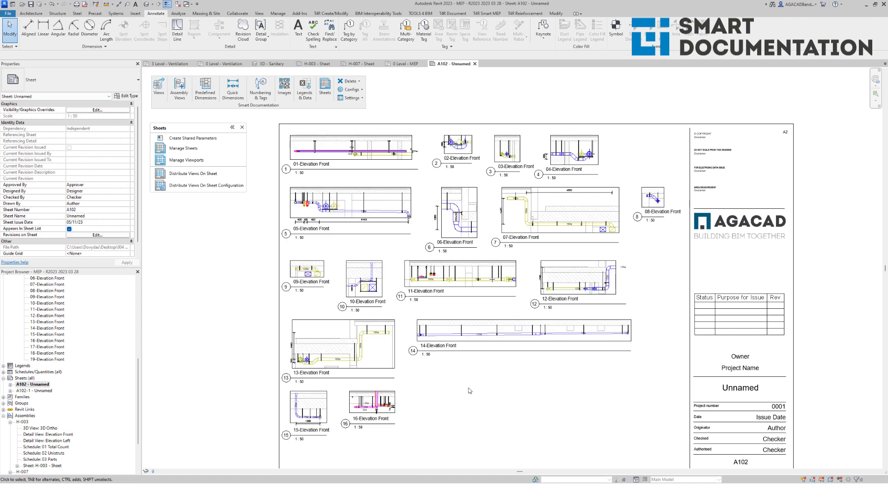
pyautogui.doubleClick(43, 390)
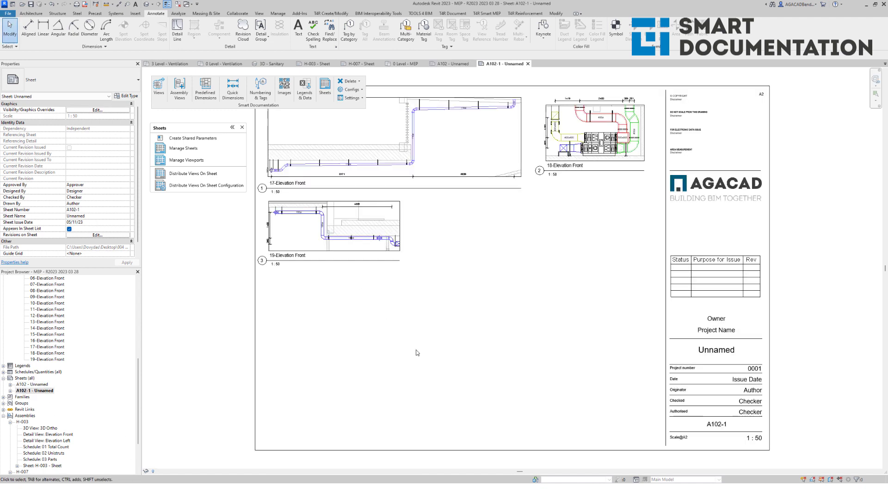
pyautogui.moveTo(460, 317)
pyautogui.mouseDown(button='middle')
pyautogui.moveTo(446, 353)
pyautogui.moveTo(463, 368)
pyautogui.mouseUp(button='middle')
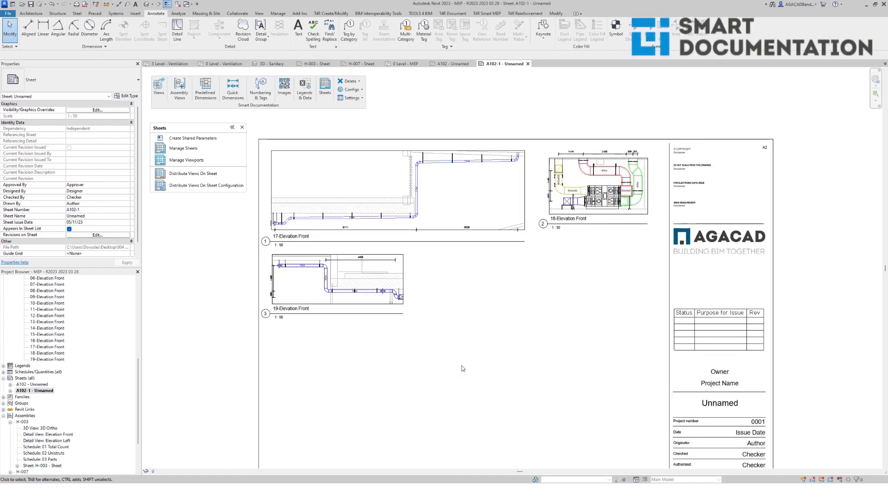